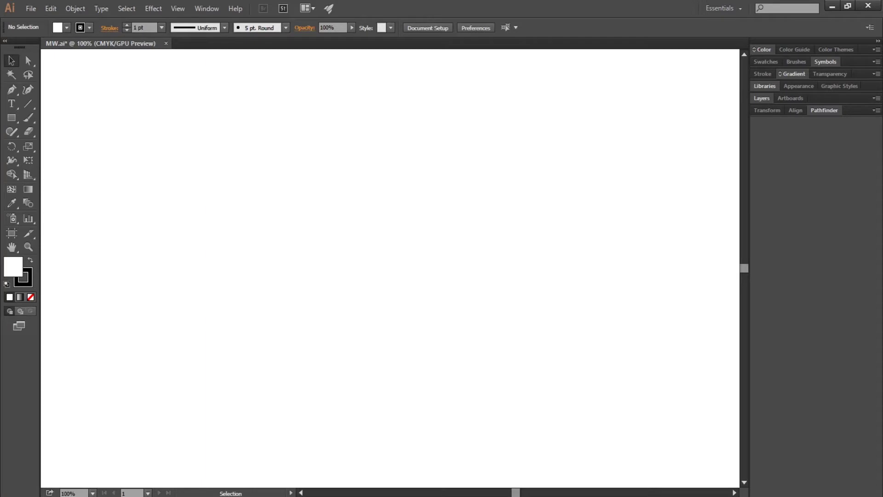
# Create a rectangle 100 px wide and 400 px high on the canvas
pyautogui.hotkey('ctrl', '-')
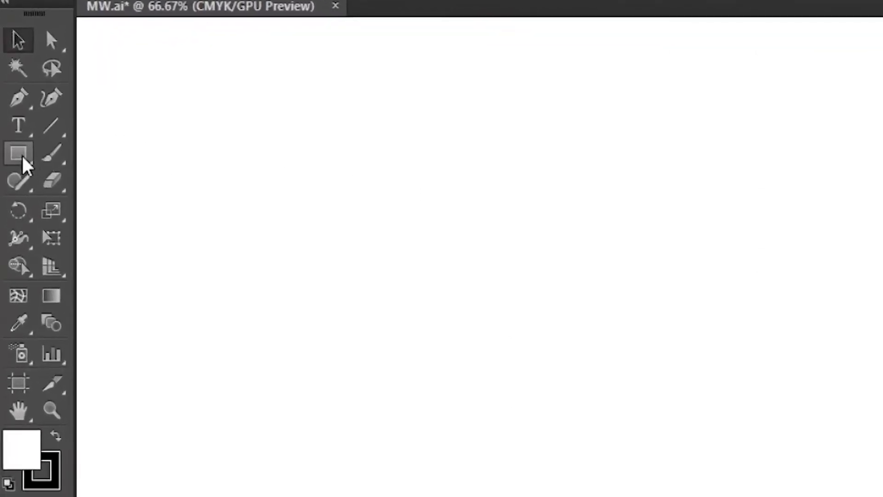
pyautogui.click(24, 164)
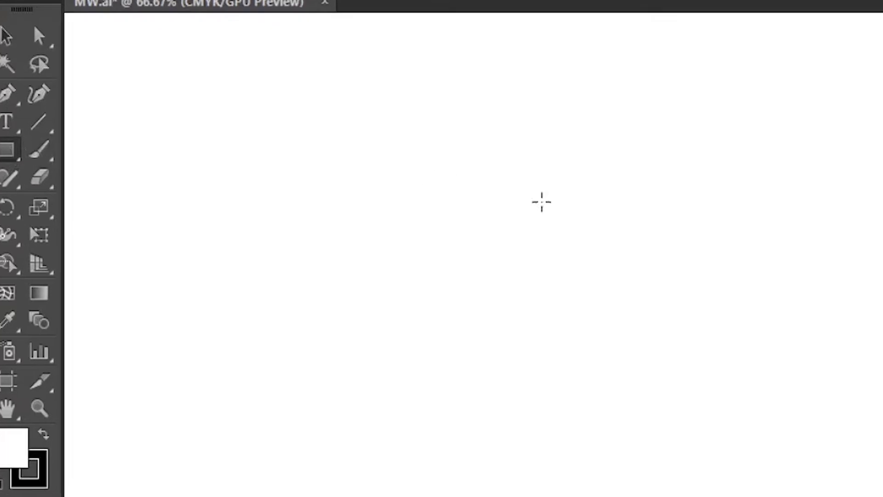
pyautogui.click(222, 182)
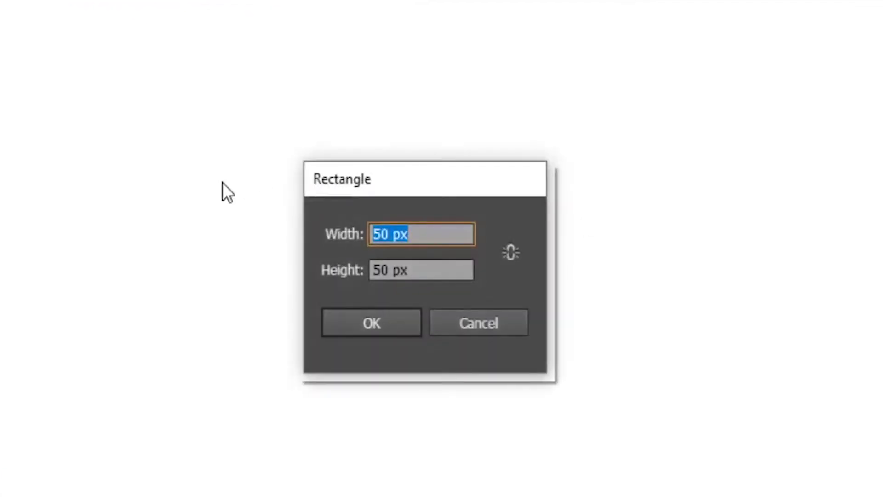
pyautogui.write('100')
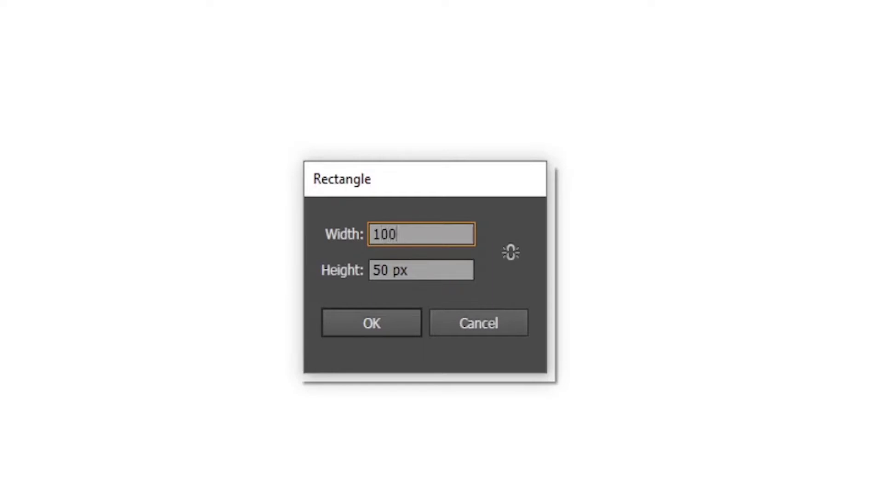
pyautogui.press('Tab')
pyautogui.write('400')
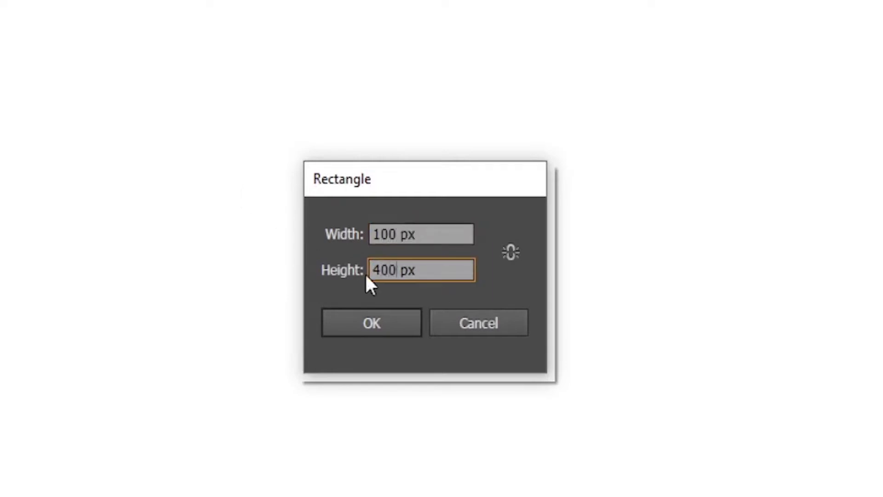
pyautogui.click(374, 324)
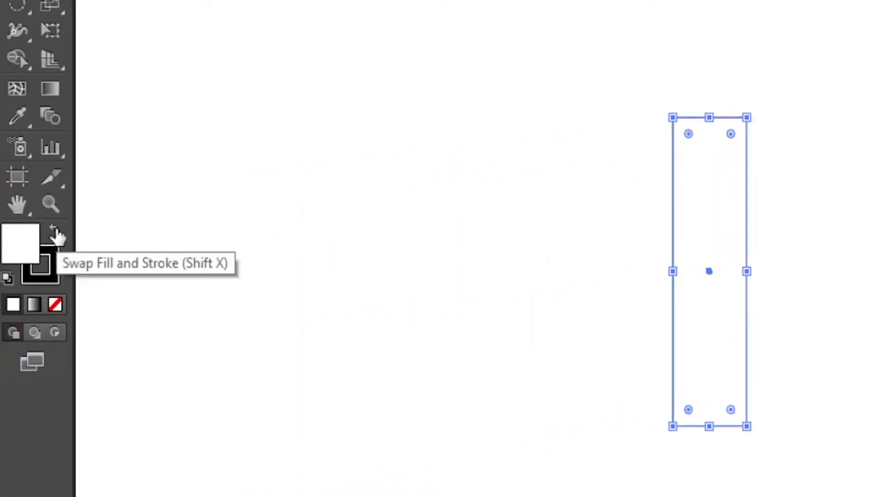
# Give the rectangle a solid black fill and remove its stroke
pyautogui.click(55, 232)
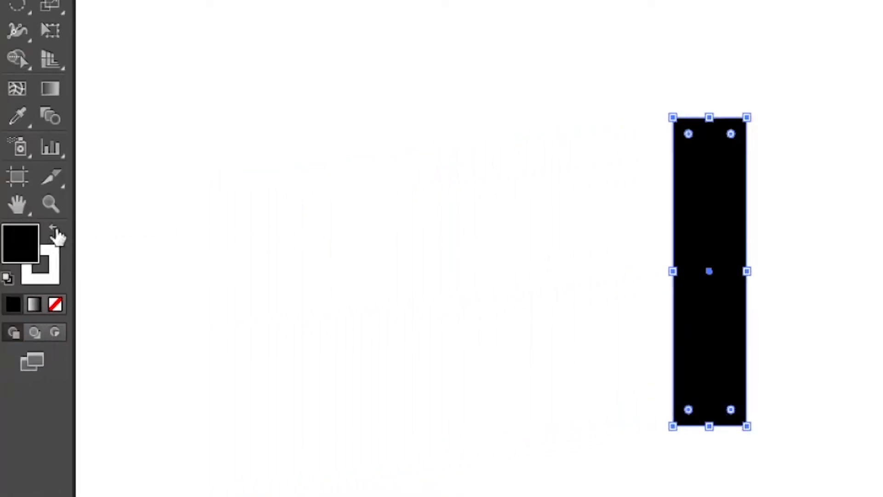
pyautogui.click(55, 280)
pyautogui.click(55, 306)
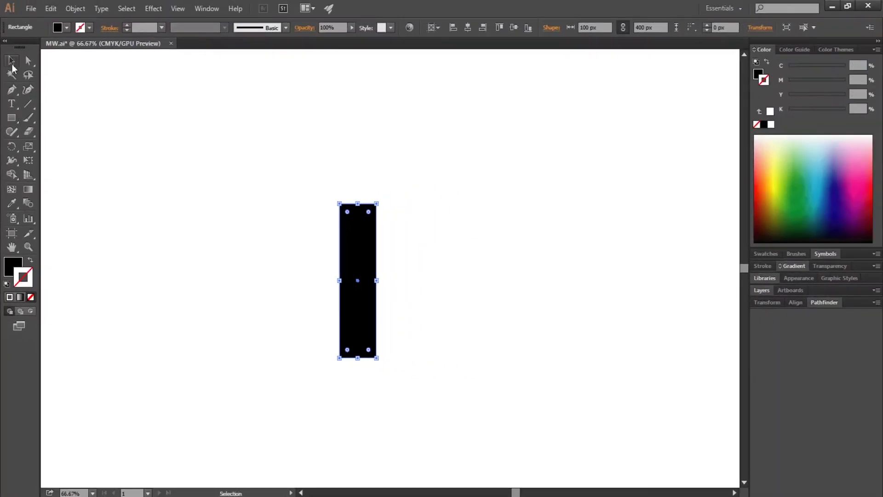
pyautogui.click(209, 291)
# Copy the black rectangle and paste the duplicate in place
pyautogui.click(361, 297)
pyautogui.click(52, 9)
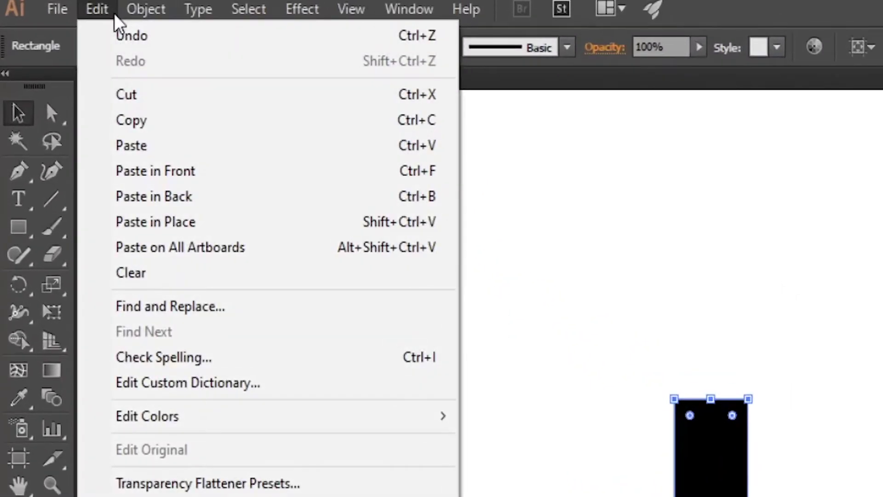
pyautogui.click(115, 121)
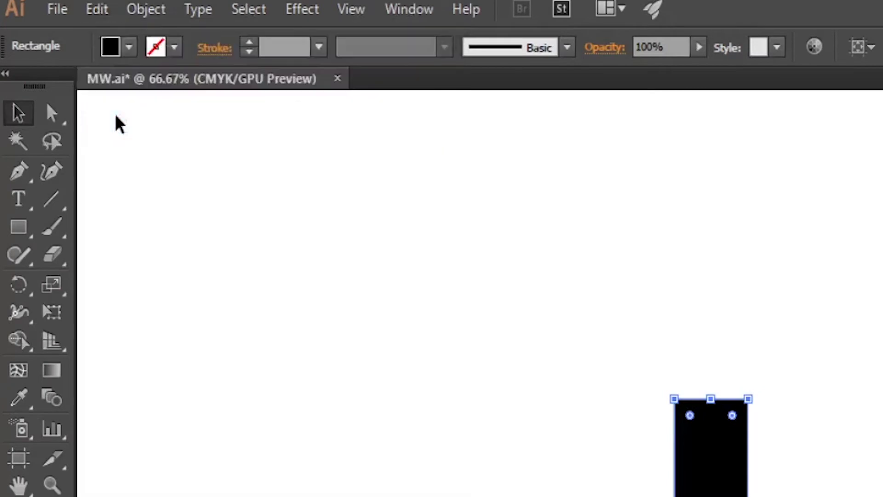
pyautogui.click(104, 17)
pyautogui.click(110, 221)
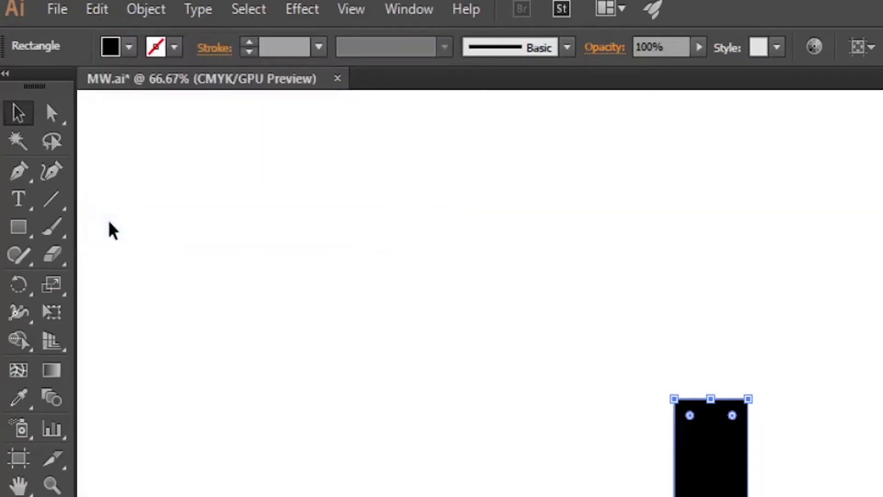
# Rotate the pasted rectangle copy by 45 degrees and deselect it
pyautogui.rightClick(355, 159)
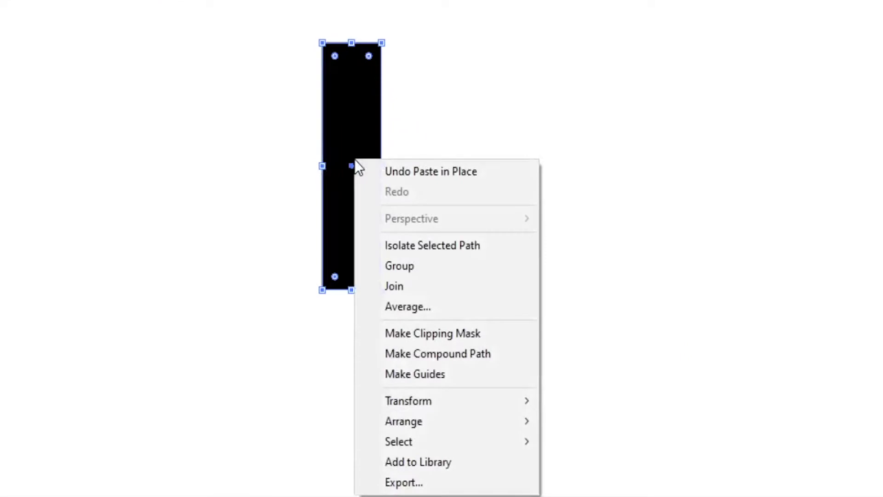
pyautogui.moveTo(440, 399)
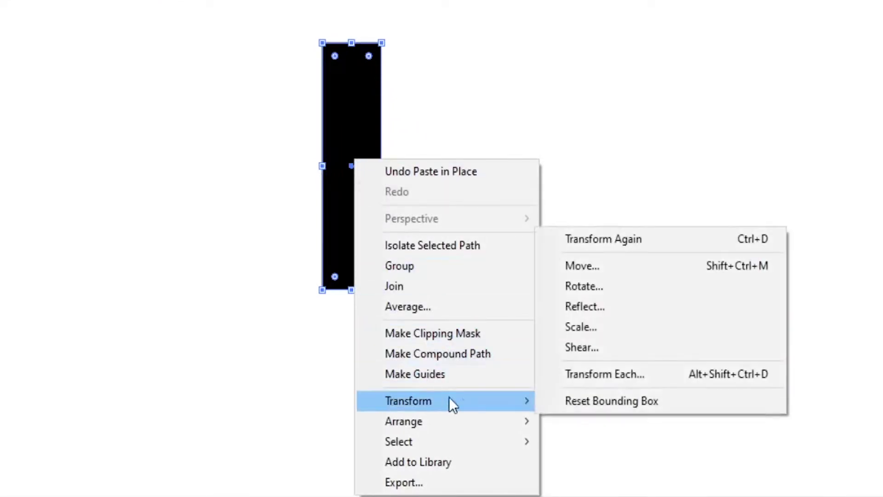
pyautogui.click(567, 286)
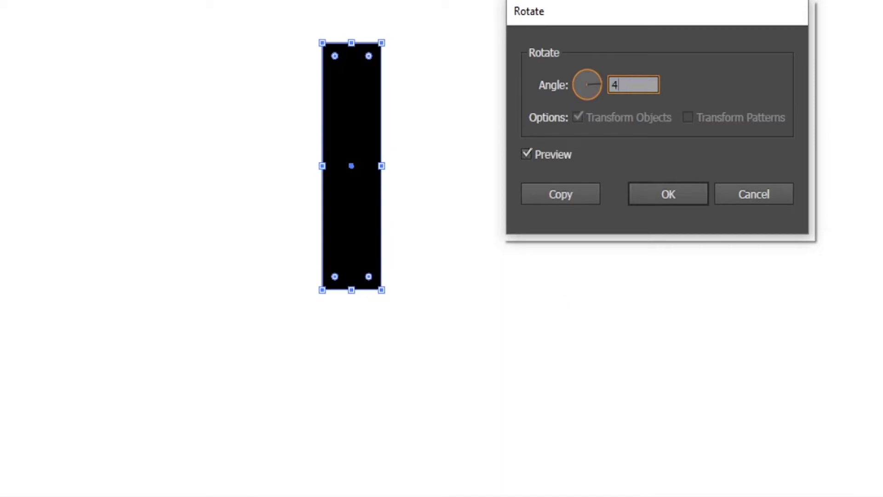
pyautogui.write('45')
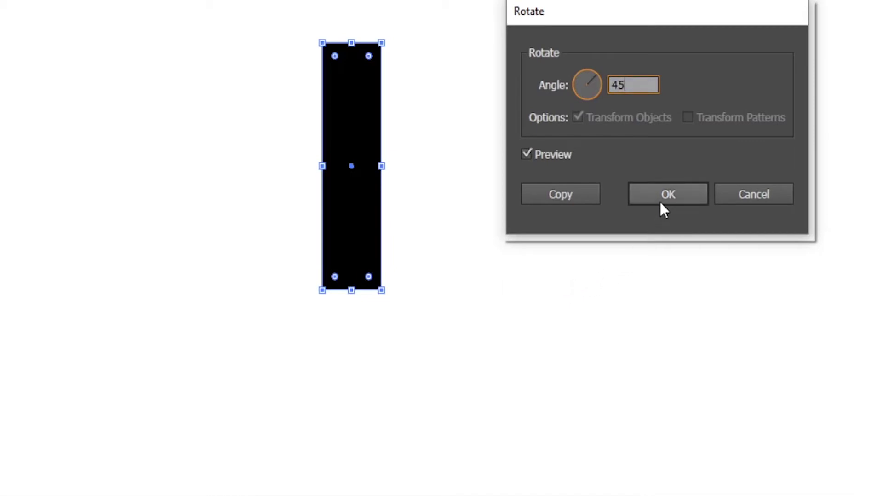
pyautogui.click(660, 201)
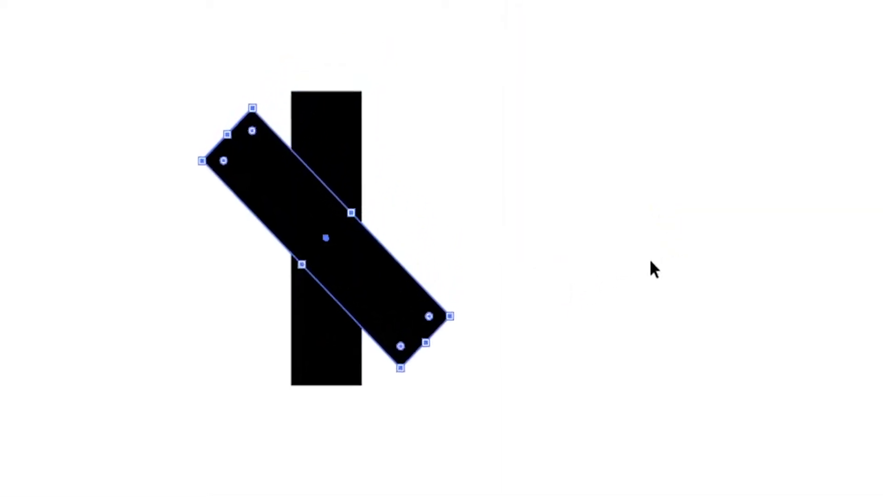
pyautogui.click(655, 282)
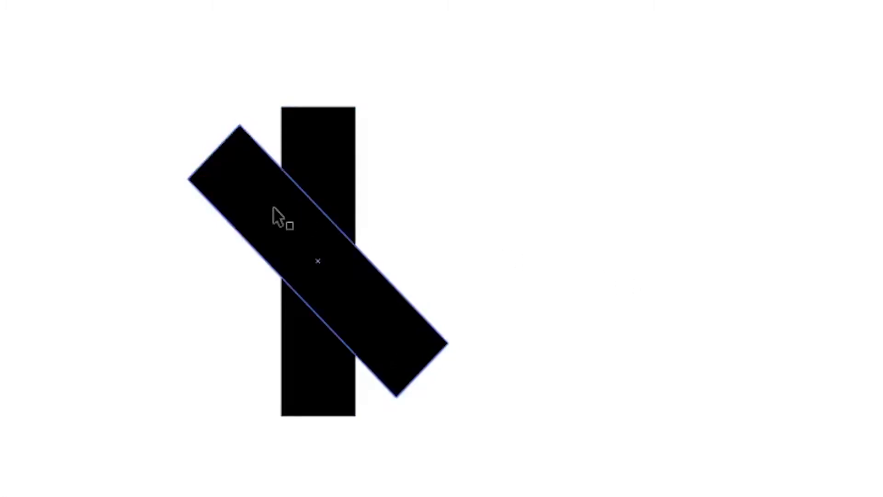
# Snap the upper corner of the rotated bar to the upper-left corner of the vertical bar, with Smart Guides and Snap to Point enabled
pyautogui.moveTo(243, 124); pyautogui.dragTo(282, 108)
pyautogui.click(239, 12)
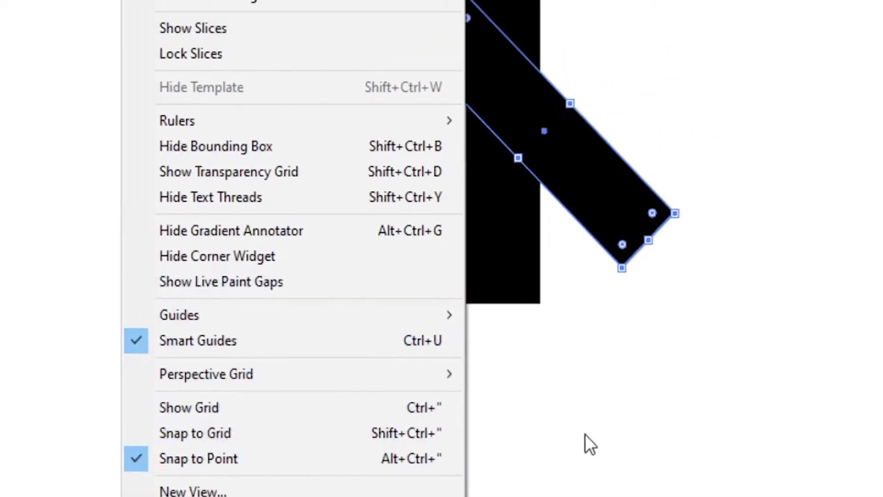
pyautogui.click(668, 386)
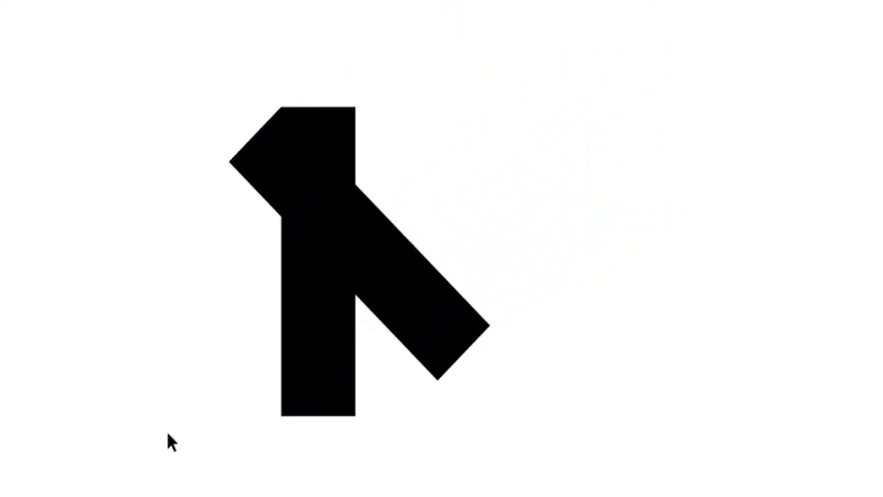
# Inspect the shared upper corner of the two bars closely in outline view, then return to preview
pyautogui.hotkey('ctrl', 'y')
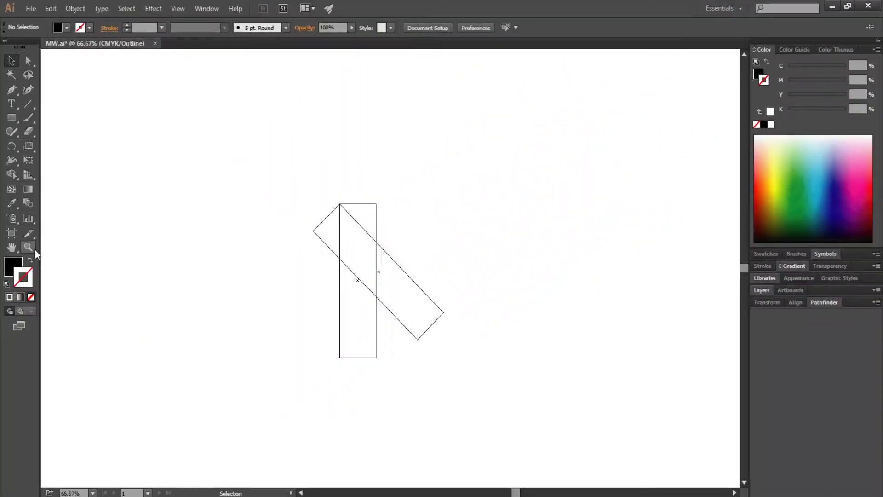
pyautogui.click(29, 247)
pyautogui.moveTo(330, 195); pyautogui.dragTo(365, 228)
pyautogui.moveTo(263, 164); pyautogui.dragTo(341, 208)
pyautogui.moveTo(394, 161); pyautogui.dragTo(461, 211)
pyautogui.scroll(5, 397, 194)
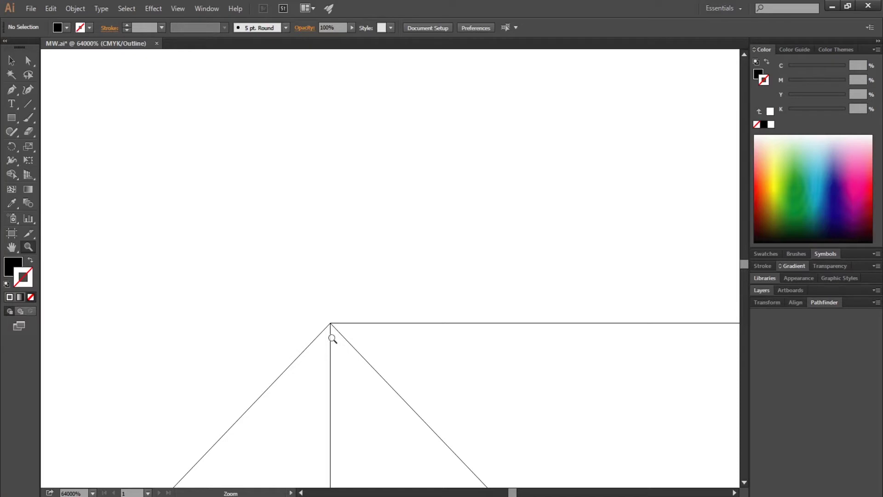
pyautogui.keyDown('alt'); pyautogui.click(388, 384); pyautogui.keyUp('alt')
pyautogui.moveTo(327, 304); pyautogui.dragTo(458, 335)
pyautogui.hotkey('ctrl', 'y')
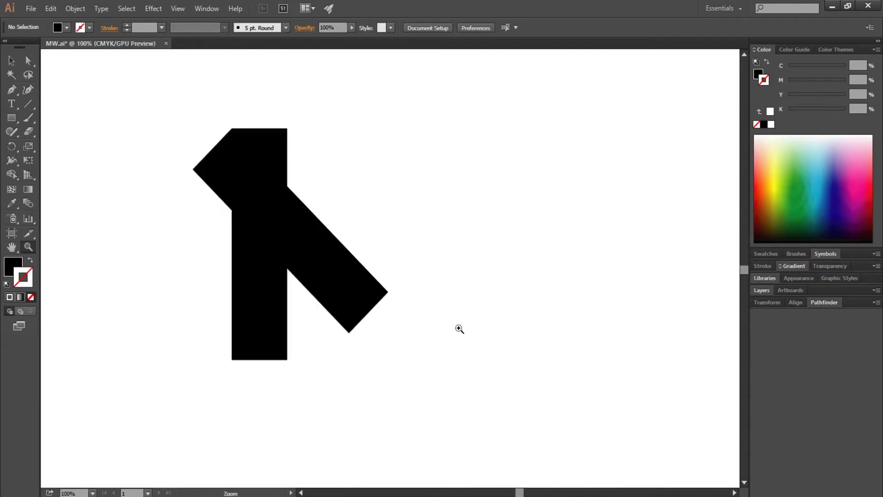
# Copy the vertical bar and paste another duplicate in place
pyautogui.click(11, 61)
pyautogui.click(257, 326)
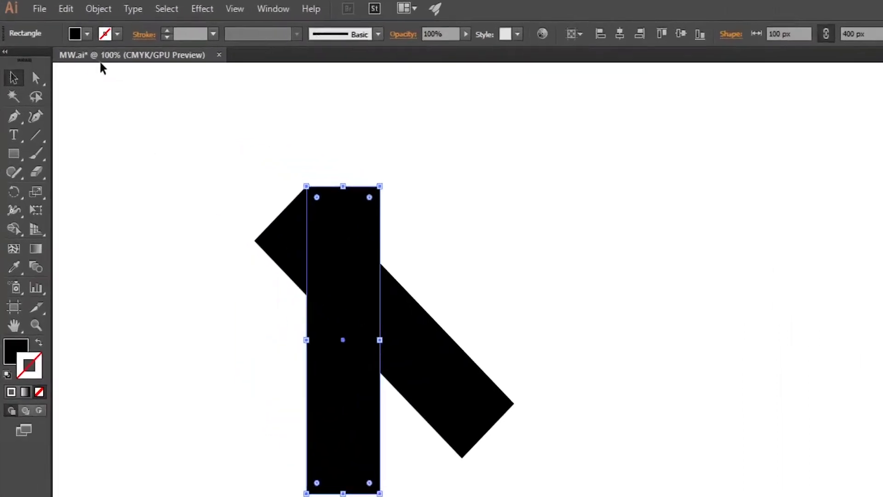
pyautogui.click(51, 8)
pyautogui.click(64, 66)
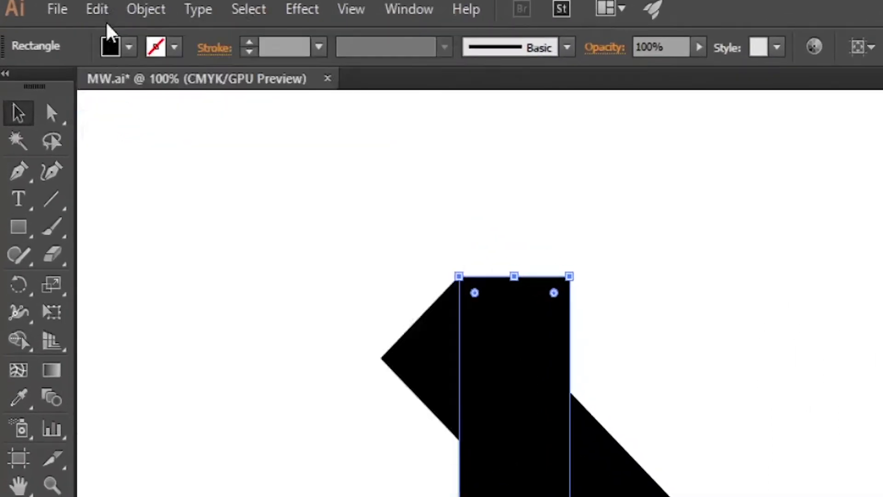
pyautogui.click(99, 10)
pyautogui.click(122, 223)
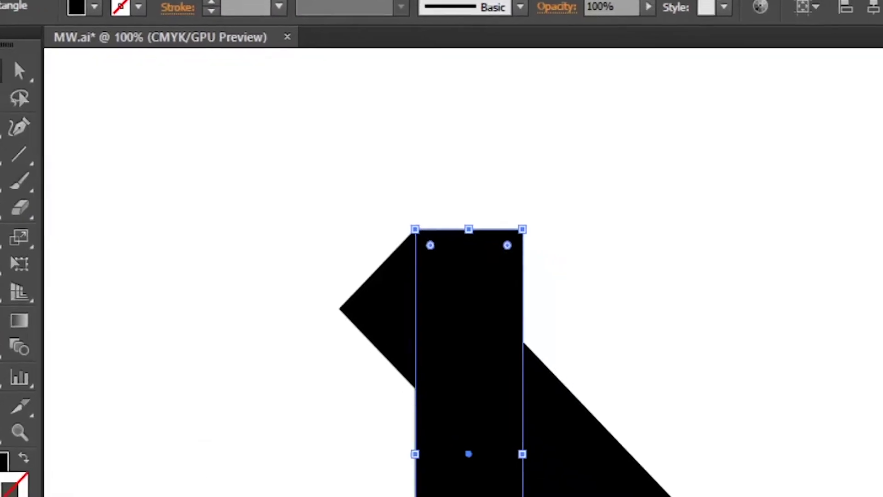
# Rotate the new copy of the vertical bar by -45 degrees
pyautogui.rightClick(514, 495)
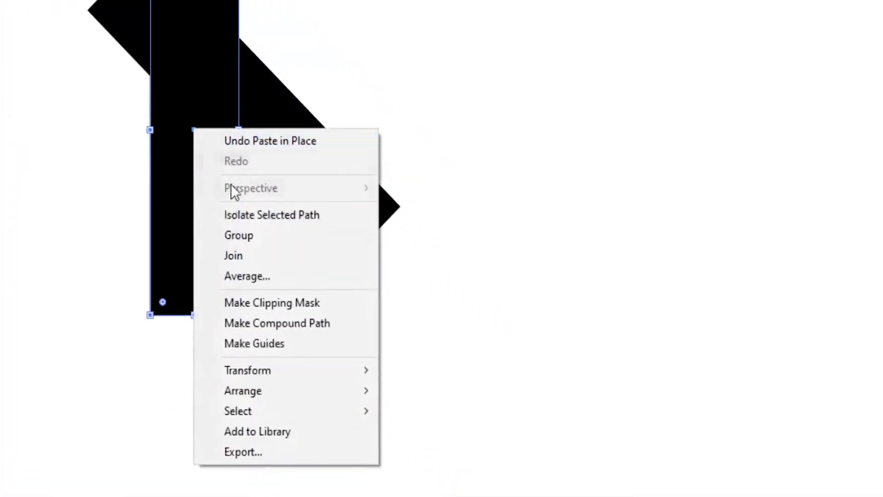
pyautogui.moveTo(241, 370)
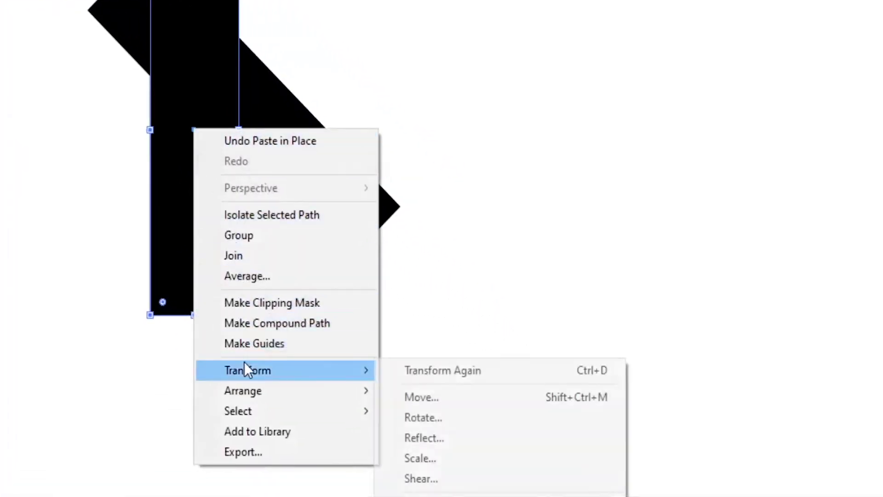
pyautogui.click(435, 418)
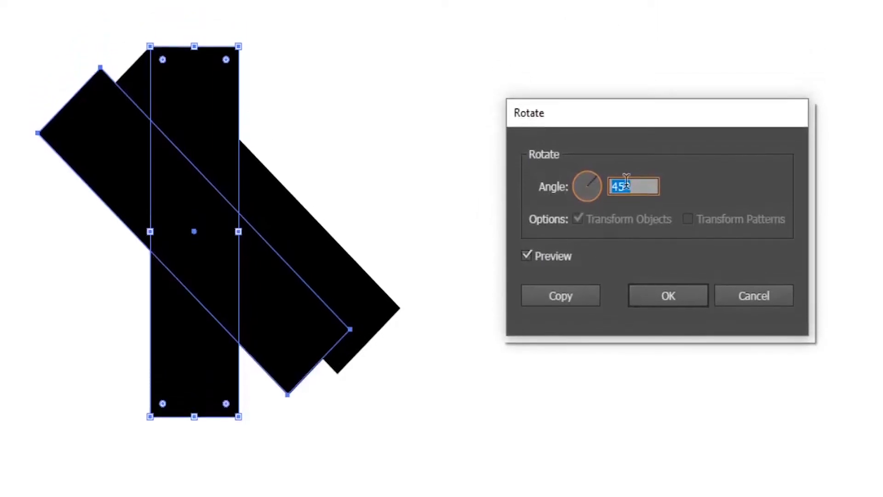
pyautogui.write('-45')
pyautogui.click(678, 298)
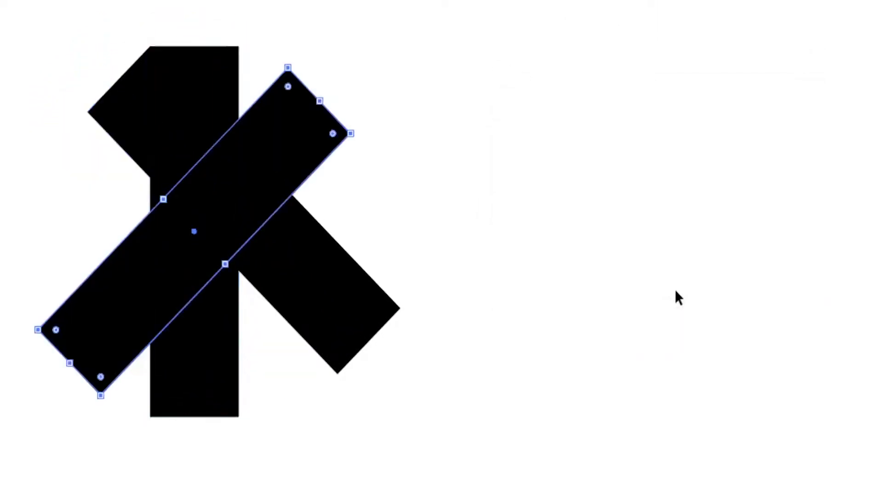
# Move the -45 degree bar to form a V with the first diagonal, aligning their lowest corners precisely in outline view
pyautogui.moveTo(157, 302); pyautogui.dragTo(364, 275)
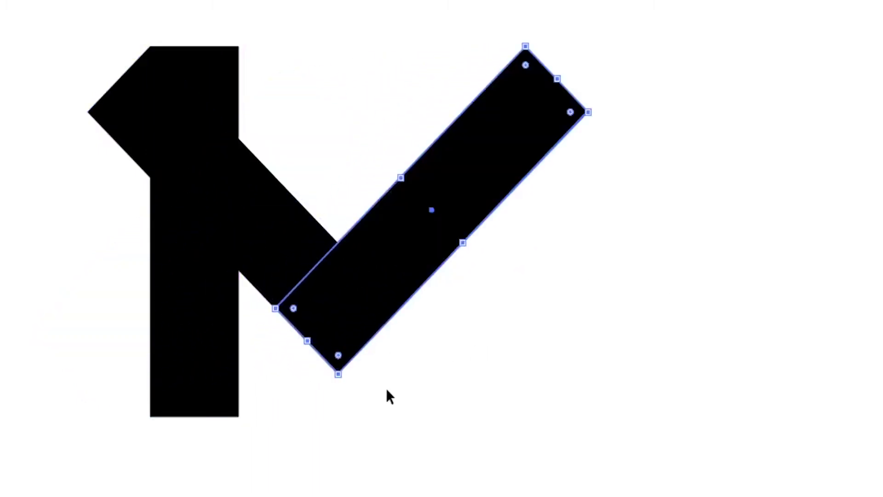
pyautogui.hotkey('ctrl', 'y')
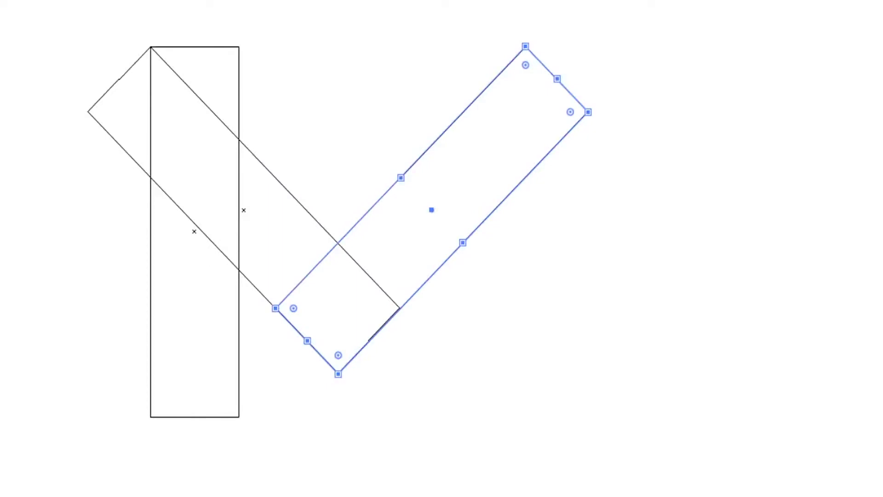
pyautogui.press('z')
pyautogui.moveTo(296, 341); pyautogui.dragTo(434, 416)
pyautogui.moveTo(85, 191); pyautogui.dragTo(266, 228)
pyautogui.moveTo(457, 233); pyautogui.dragTo(583, 290)
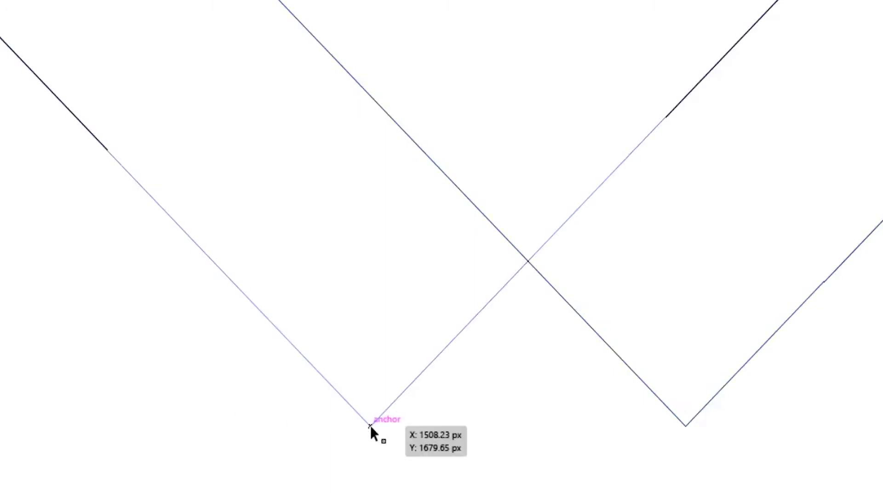
pyautogui.moveTo(371, 425); pyautogui.dragTo(686, 421)
pyautogui.hotkey('ctrl', '-')
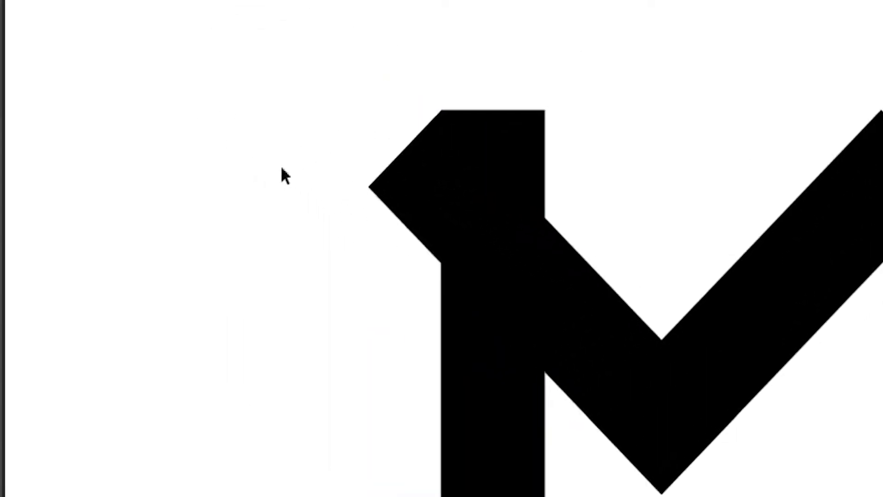
# Draw a vertical line segment from the top corner of the -45 degree bar down past its lower edge
pyautogui.click(60, 136)
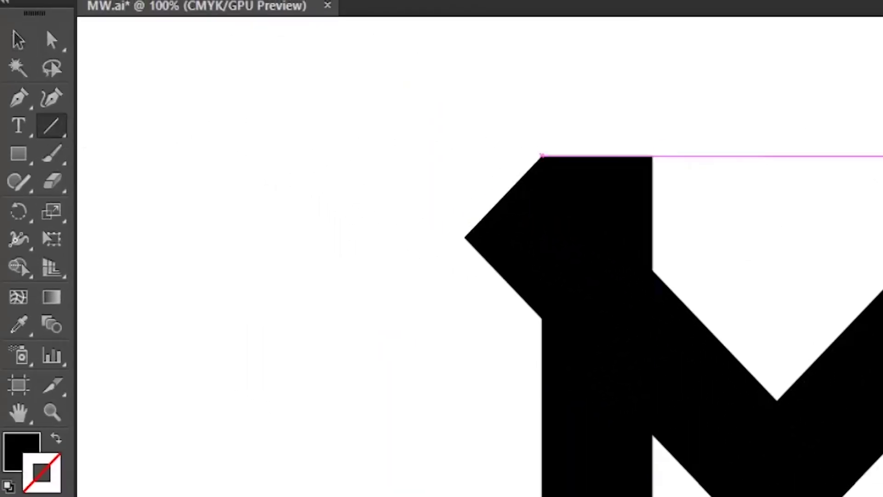
pyautogui.moveTo(592, 65); pyautogui.dragTo(600, 232)
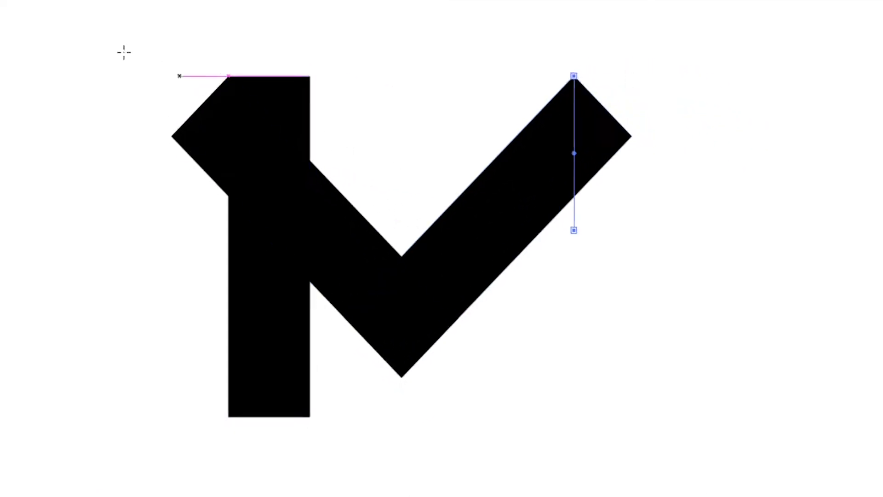
# Select all the bars and the line, and remove the excess corner pieces outside the M outline with the Shape Builder tool
pyautogui.press('v')
pyautogui.click(15, 86)
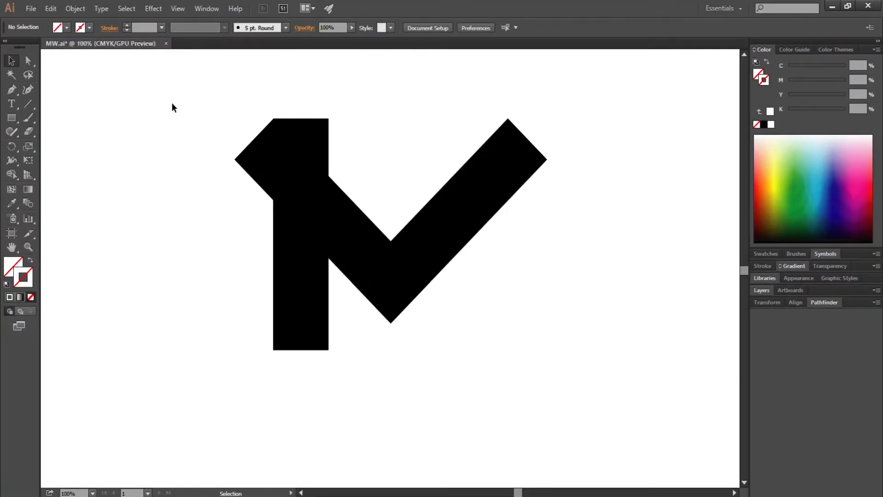
pyautogui.moveTo(172, 103); pyautogui.dragTo(567, 402)
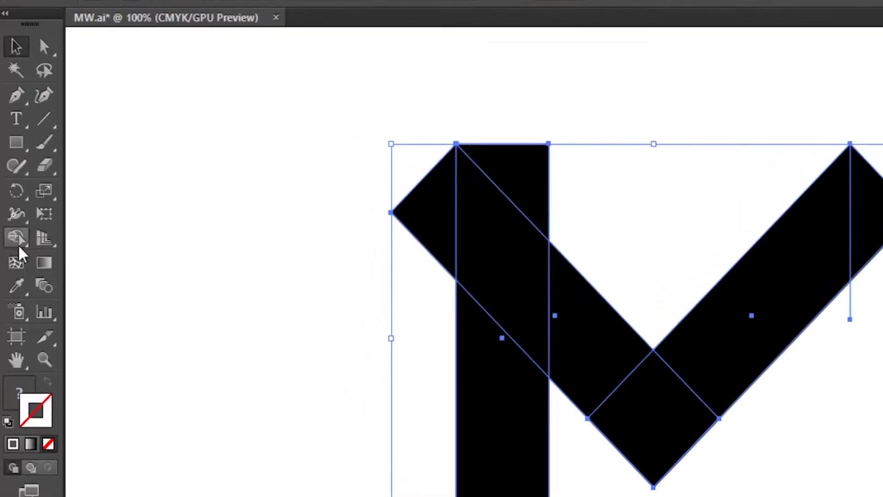
pyautogui.click(21, 276)
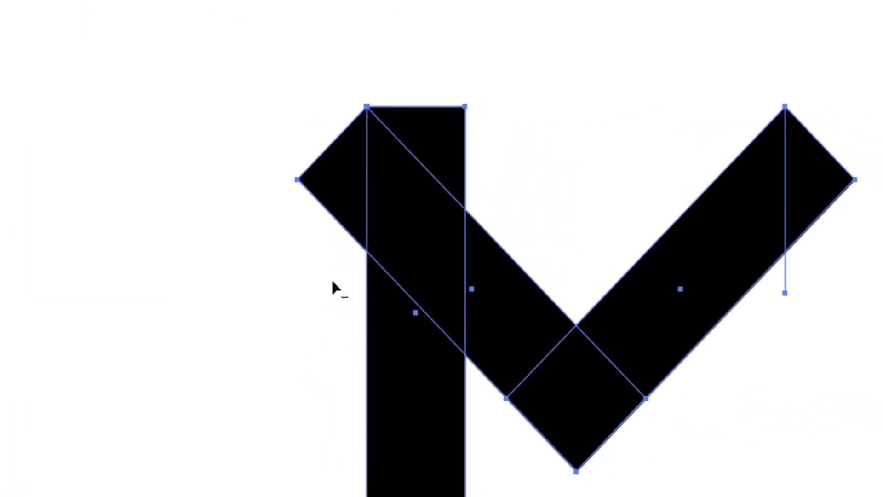
pyautogui.keyDown('alt'); pyautogui.click(346, 193); pyautogui.keyUp('alt')
pyautogui.keyDown('alt'); pyautogui.click(282, 95); pyautogui.keyUp('alt')
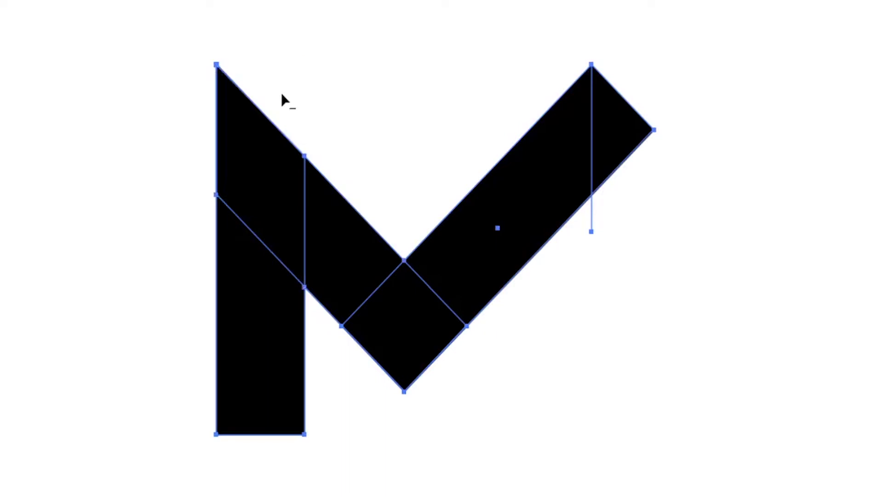
pyautogui.keyDown('alt'); pyautogui.click(629, 132); pyautogui.keyUp('alt')
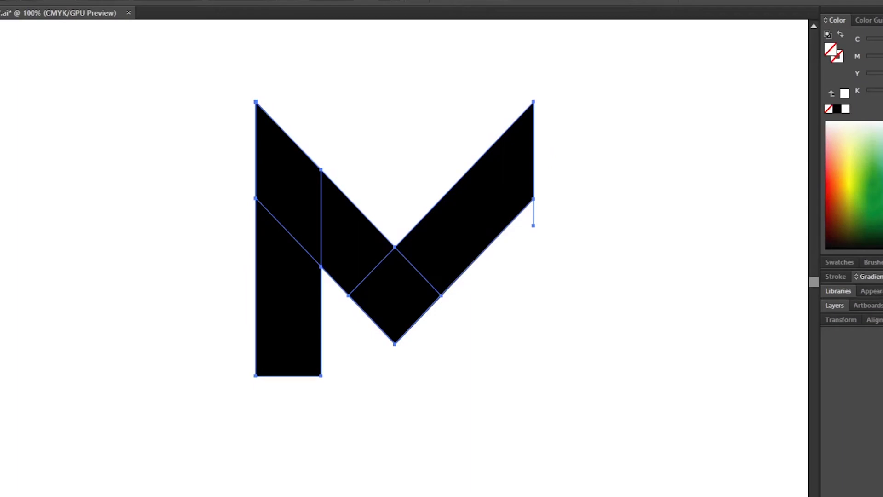
# Delete the leftover vertical cutting line below the M's upper diagonal end
pyautogui.press('v')
pyautogui.click(142, 216)
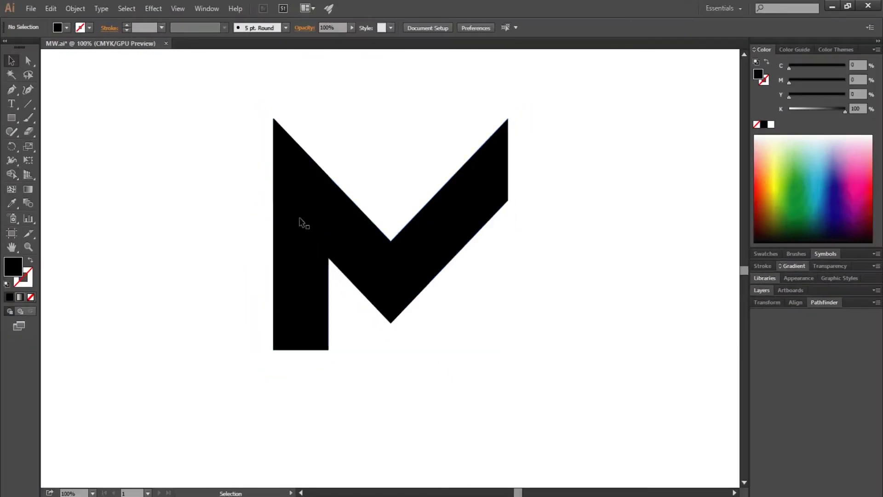
pyautogui.click(507, 210)
pyautogui.press('Delete')
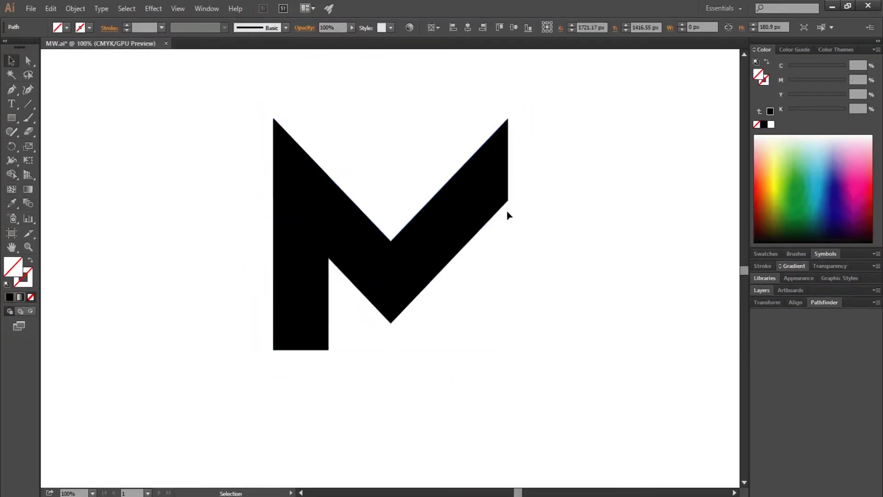
# Merge all pieces of the M into a single shape with Pathfinder Unite
pyautogui.moveTo(562, 143); pyautogui.dragTo(233, 344)
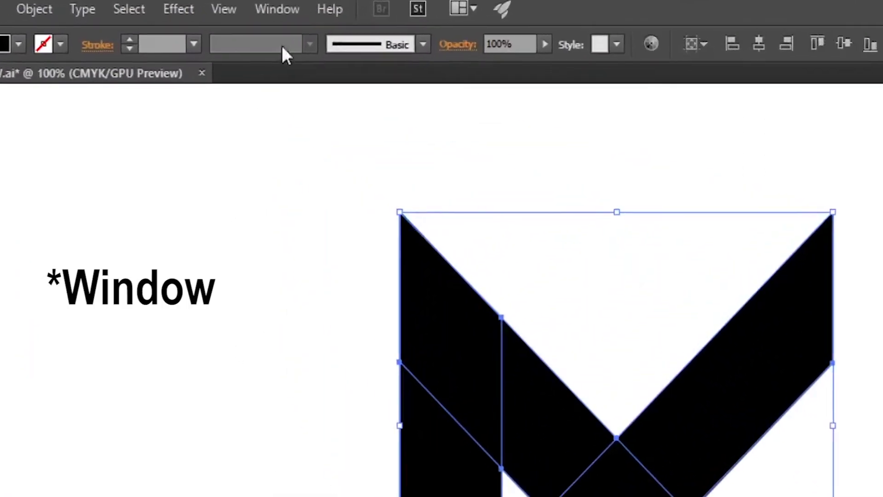
pyautogui.click(206, 8)
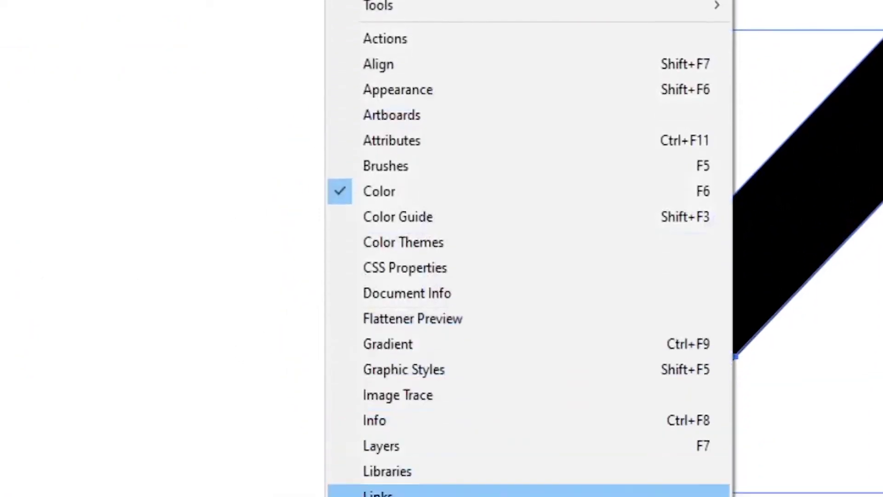
pyautogui.click(365, 310)
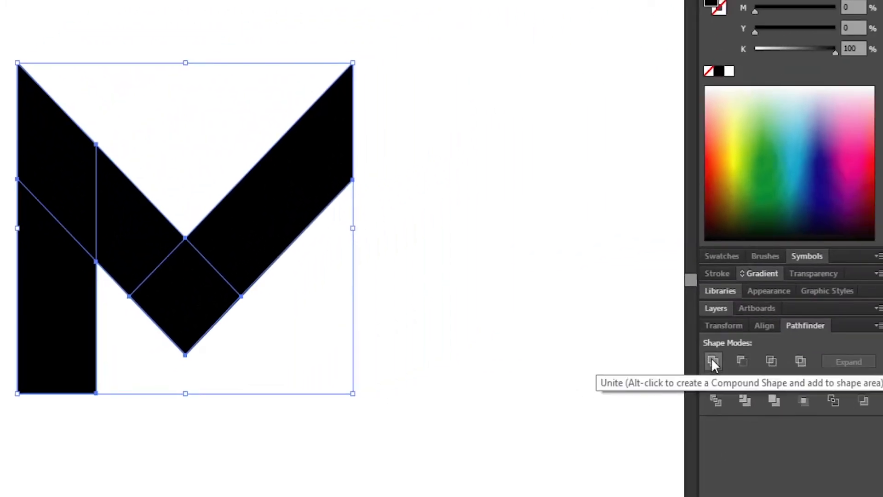
pyautogui.click(711, 358)
pyautogui.click(516, 355)
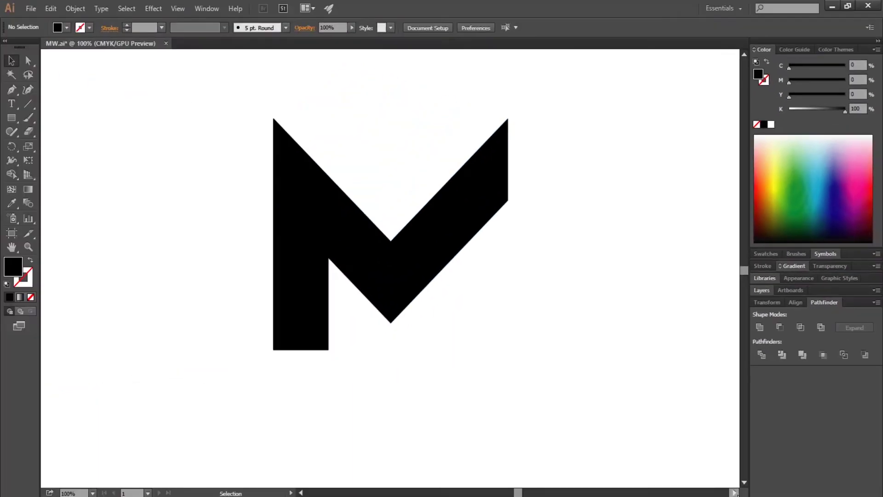
# Create a copy of the M reflected across the horizontal axis
pyautogui.click(735, 492)
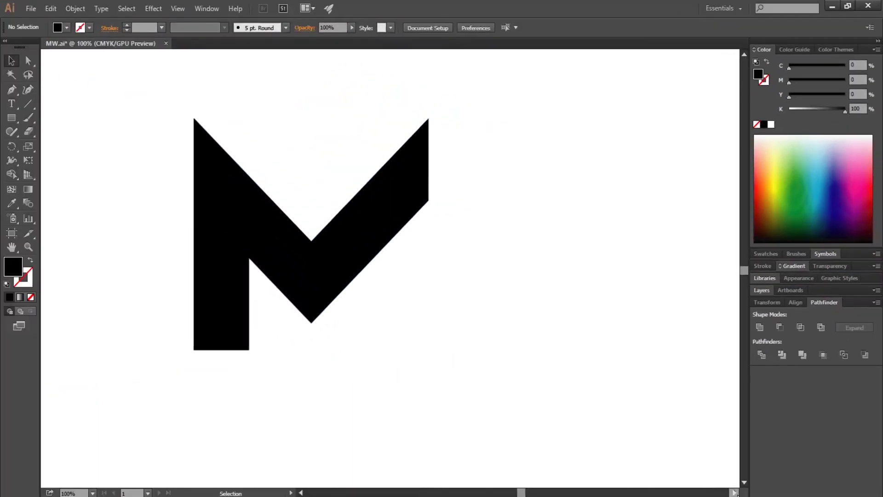
pyautogui.click(391, 221)
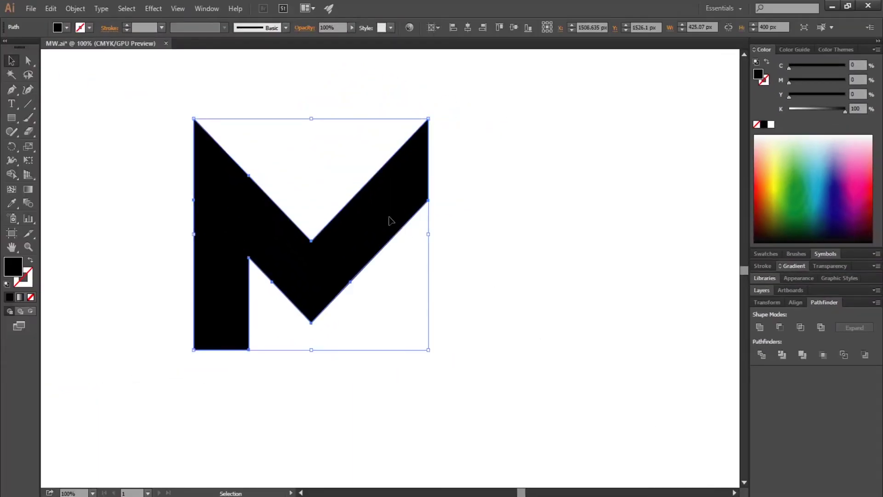
pyautogui.rightClick(392, 221)
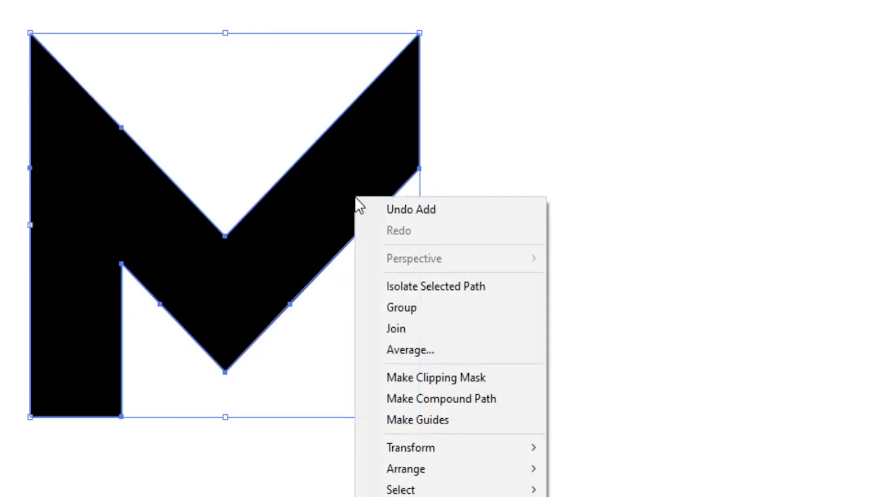
pyautogui.moveTo(408, 451)
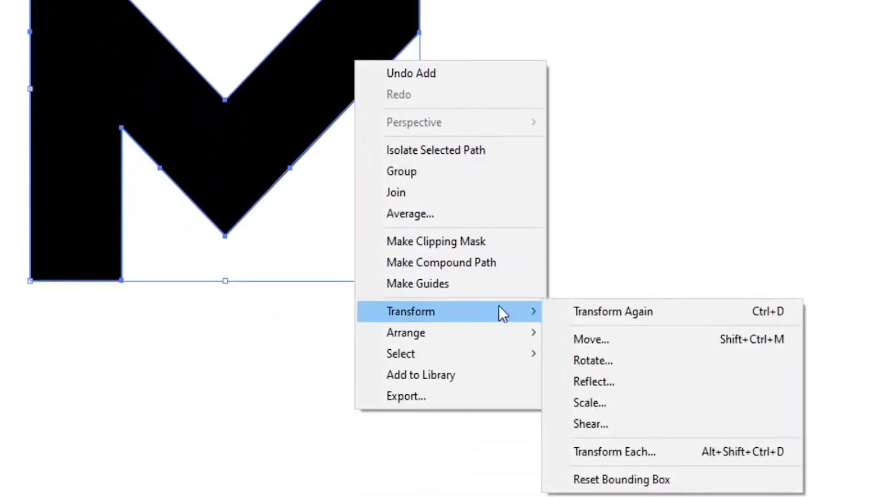
pyautogui.click(602, 382)
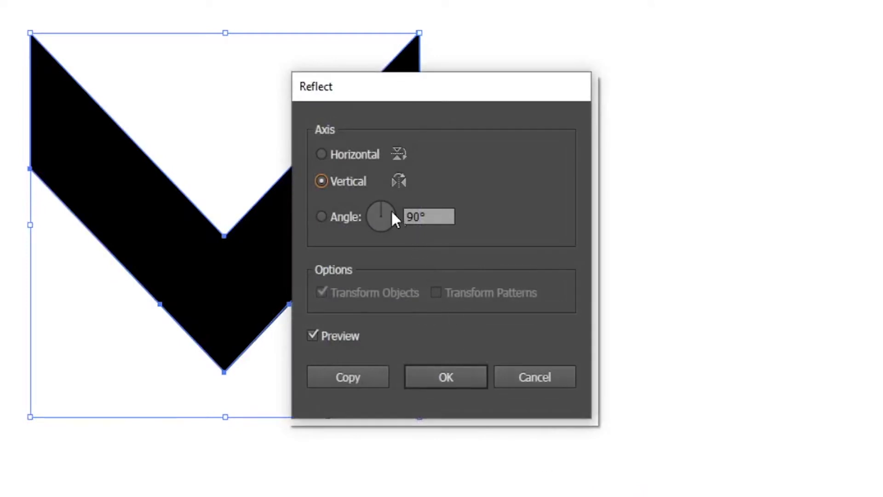
pyautogui.click(351, 159)
pyautogui.click(363, 377)
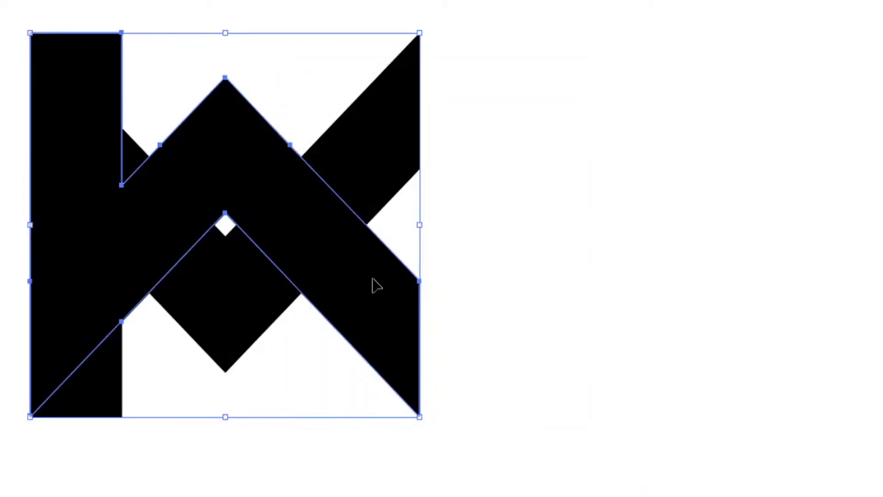
# Reflect the flipped copy across the vertical axis and move it beside the M as a W, leaving a thin diagonal gap
pyautogui.rightClick(375, 279)
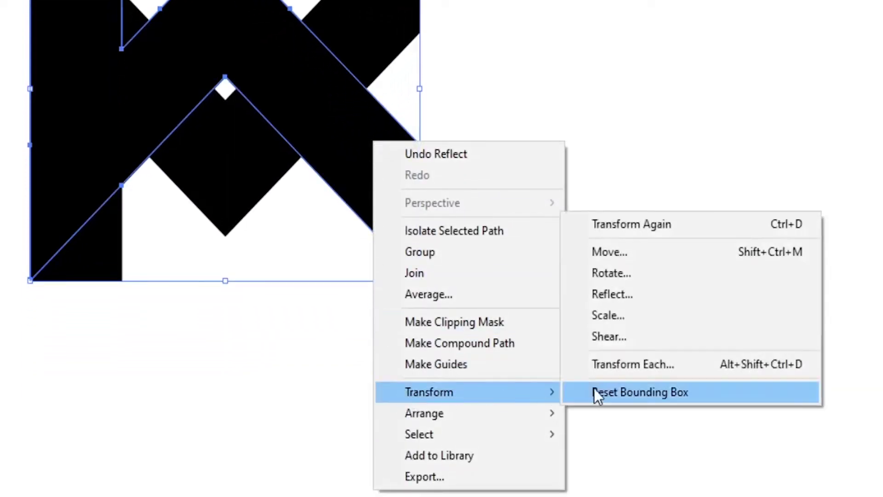
pyautogui.click(593, 294)
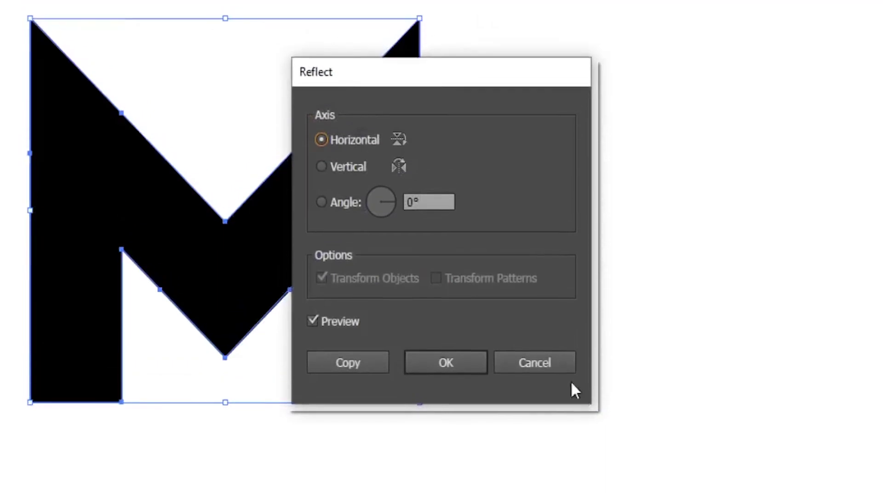
pyautogui.click(358, 191)
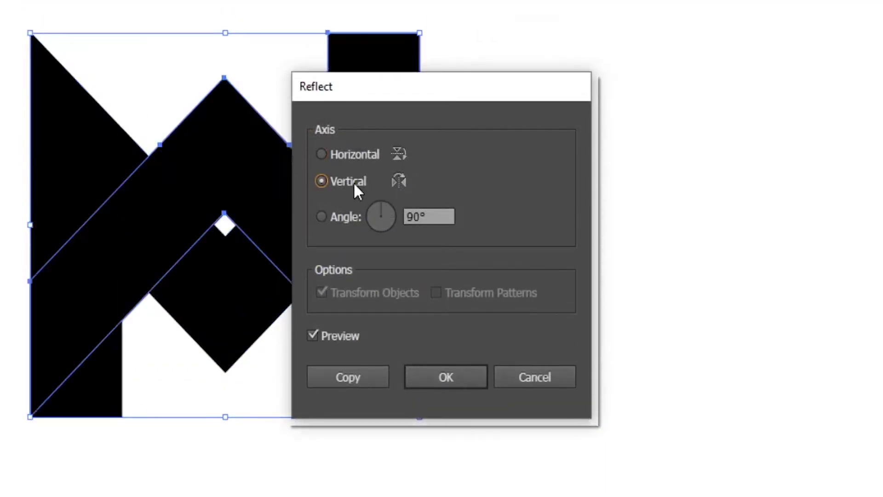
pyautogui.click(435, 377)
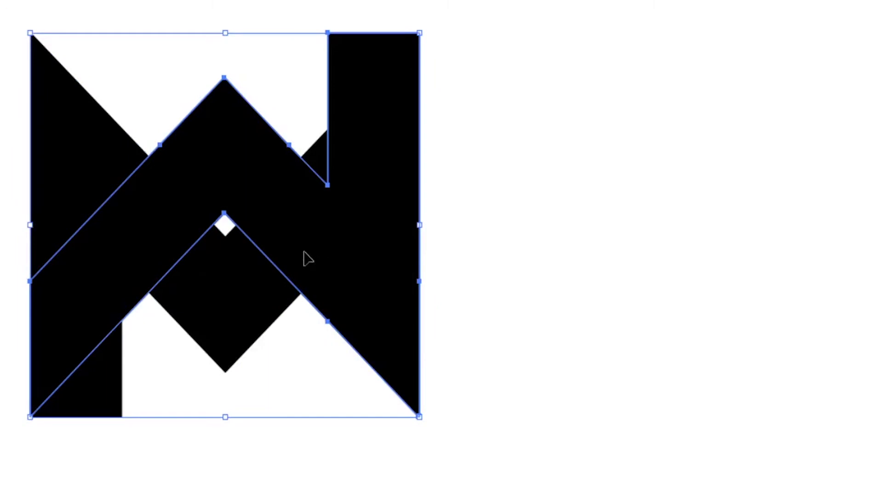
pyautogui.moveTo(303, 250); pyautogui.dragTo(609, 273)
pyautogui.click(781, 275)
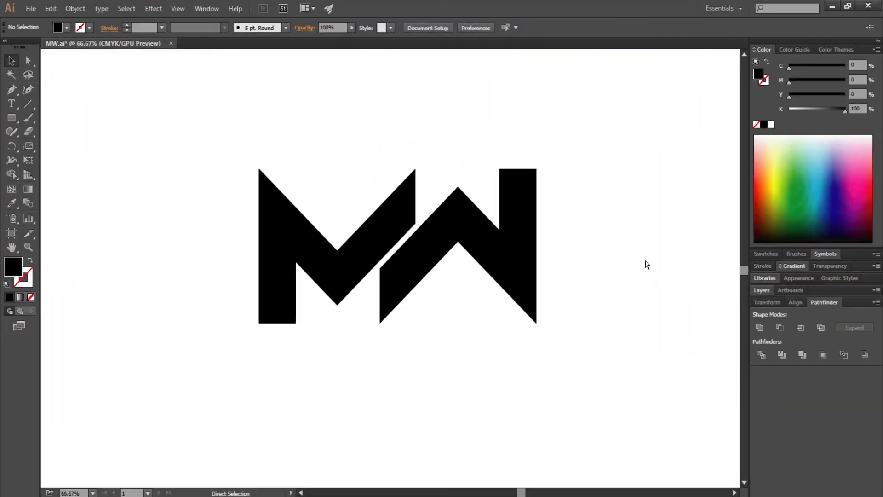
# Draw an ellipse centred on the gap between the M and W, large enough to enclose both letters
pyautogui.scroll(1, 645, 269)
pyautogui.hscroll(2, 631, 430)
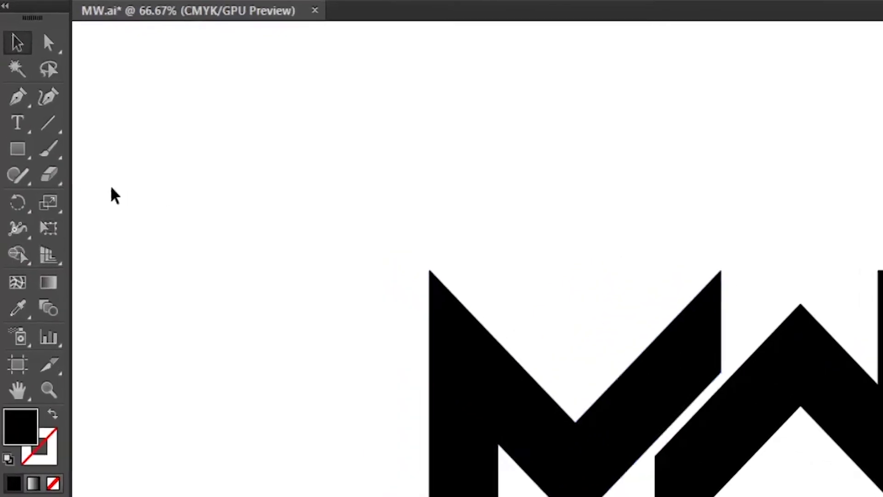
pyautogui.moveTo(24, 162); pyautogui.dragTo(106, 216)
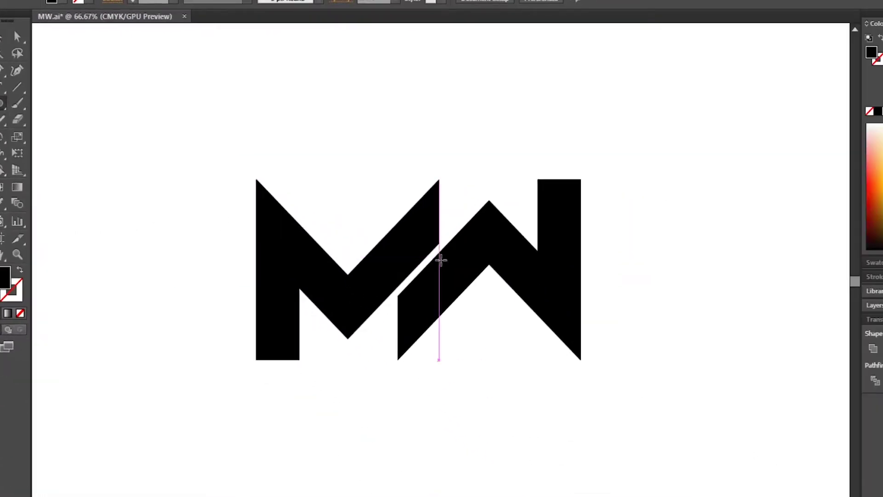
pyautogui.moveTo(440, 258); pyautogui.dragTo(657, 493)
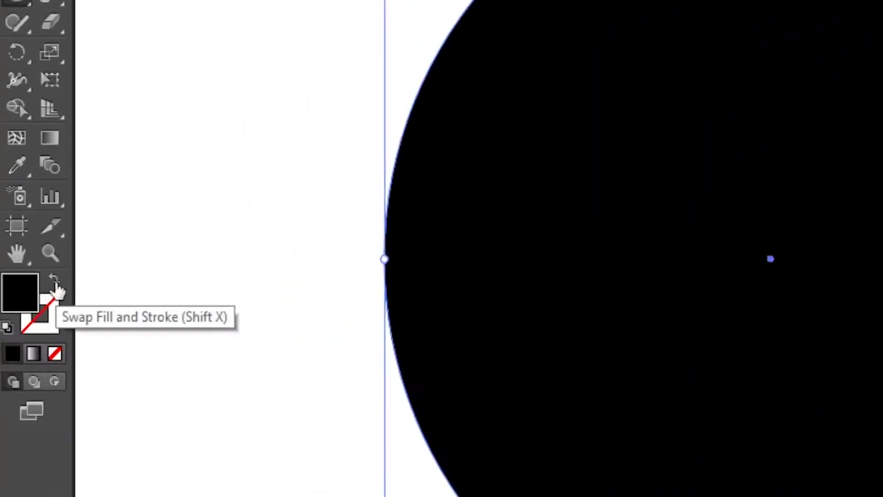
# Swap the ellipse's fill and stroke and set its stroke weight to 90 pt to make a thick ring
pyautogui.click(54, 281)
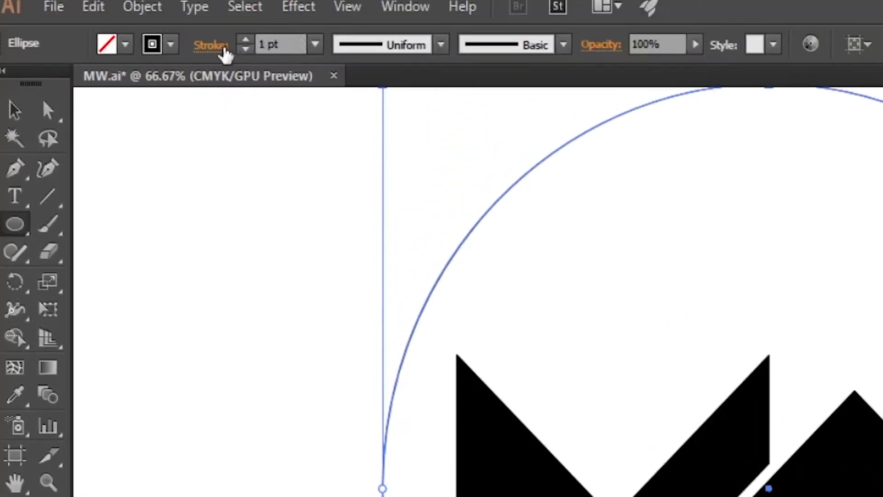
pyautogui.doubleClick(260, 45)
pyautogui.write('90')
pyautogui.press('Return')
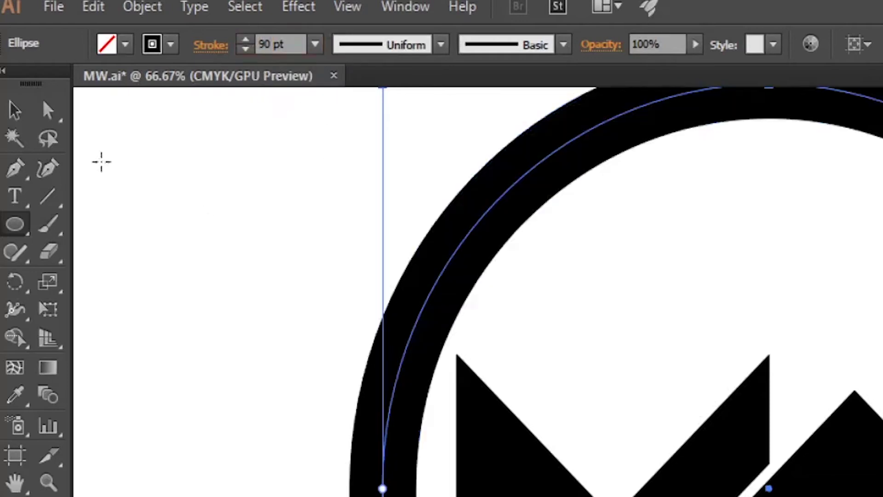
pyautogui.press('v')
pyautogui.click(335, 395)
pyautogui.hotkey('ctrl', '-')
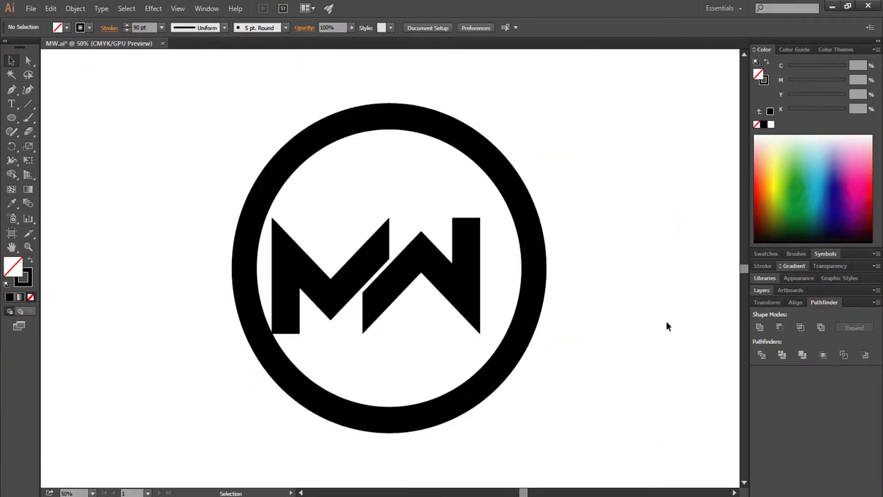
# Expand the ring's fill and stroke into a solid shape
pyautogui.click(534, 307)
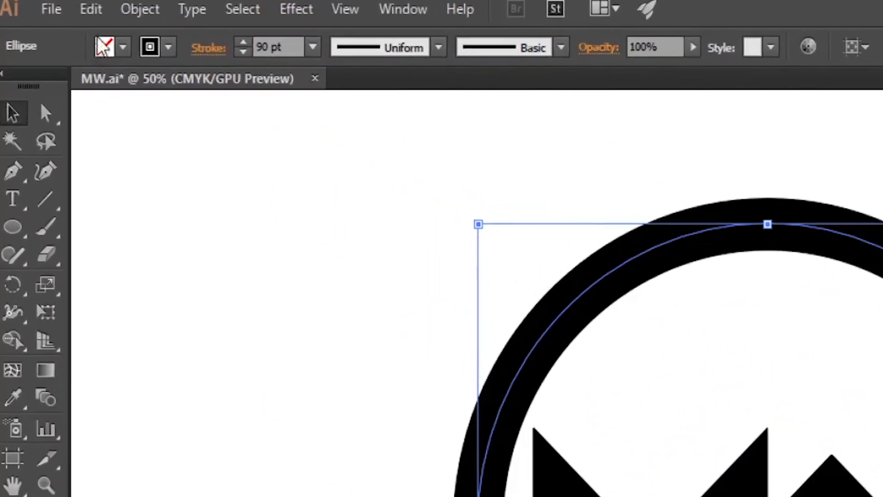
pyautogui.click(133, 10)
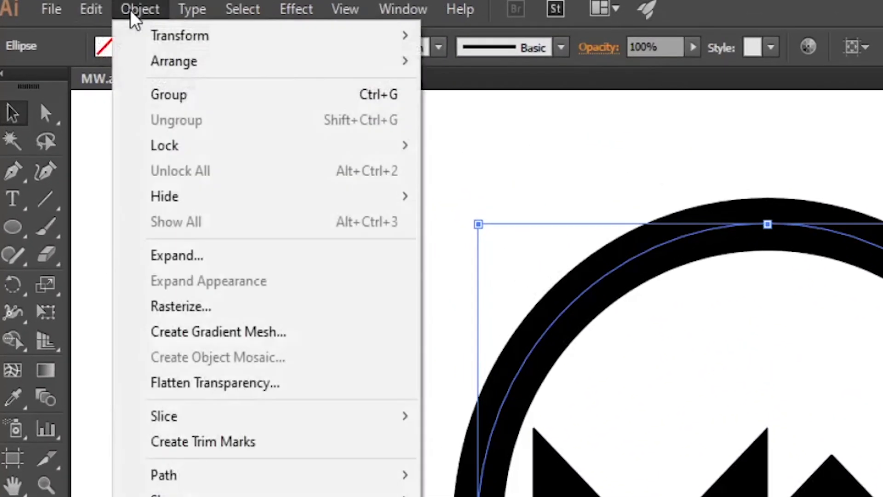
pyautogui.click(157, 261)
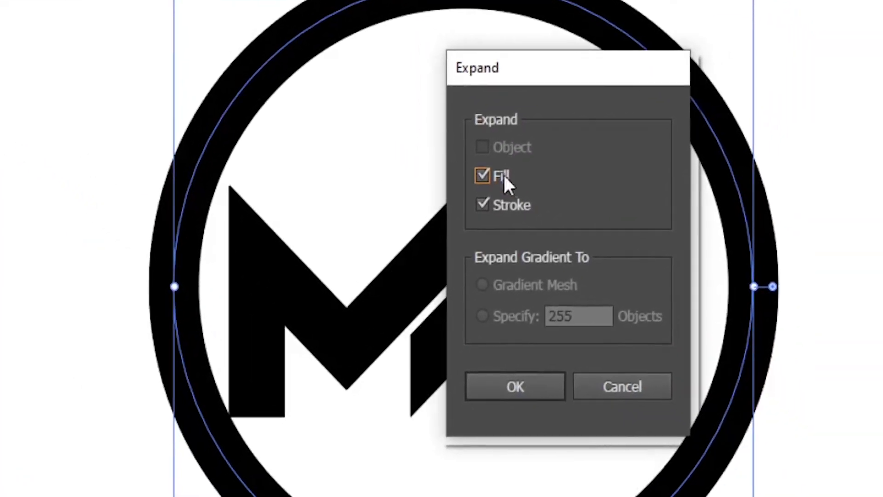
pyautogui.click(496, 380)
pyautogui.click(856, 433)
# Unite the M and W into one object
pyautogui.click(442, 272)
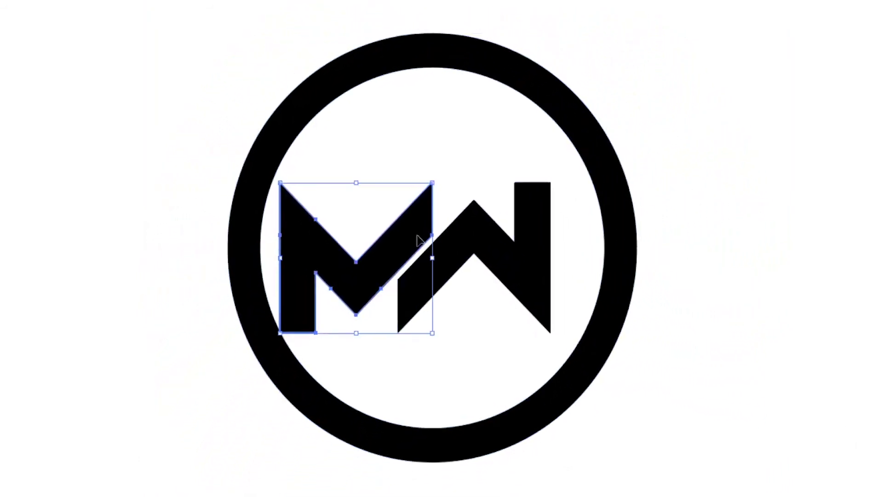
pyautogui.keyDown('shift'); pyautogui.click(477, 242); pyautogui.keyUp('shift')
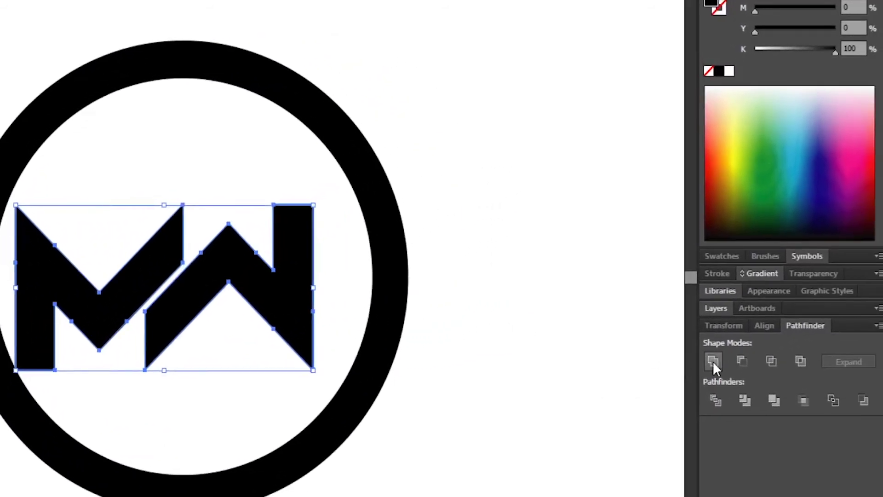
pyautogui.click(712, 360)
pyautogui.click(518, 343)
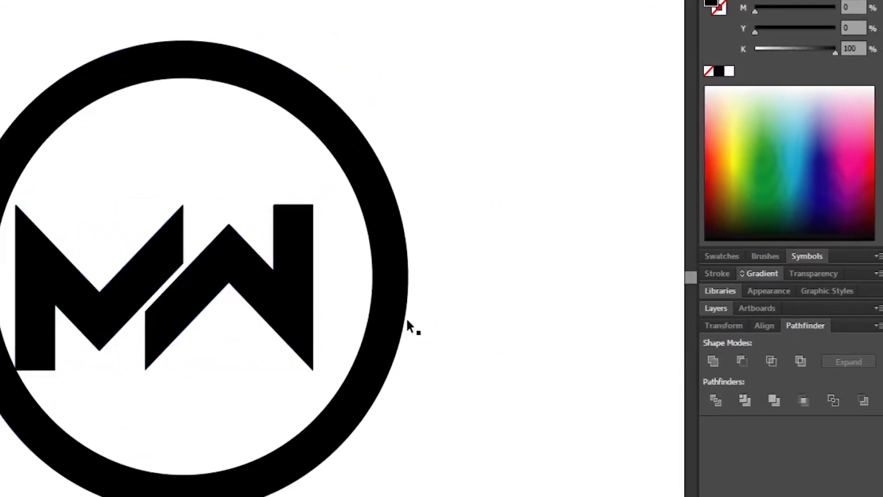
# Centre the MW letters horizontally and vertically inside the ring
pyautogui.moveTo(475, 78); pyautogui.dragTo(10, 416)
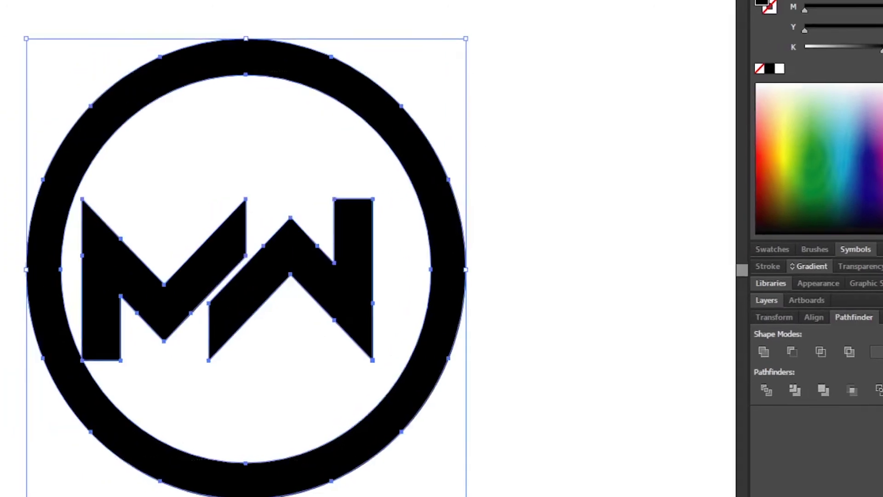
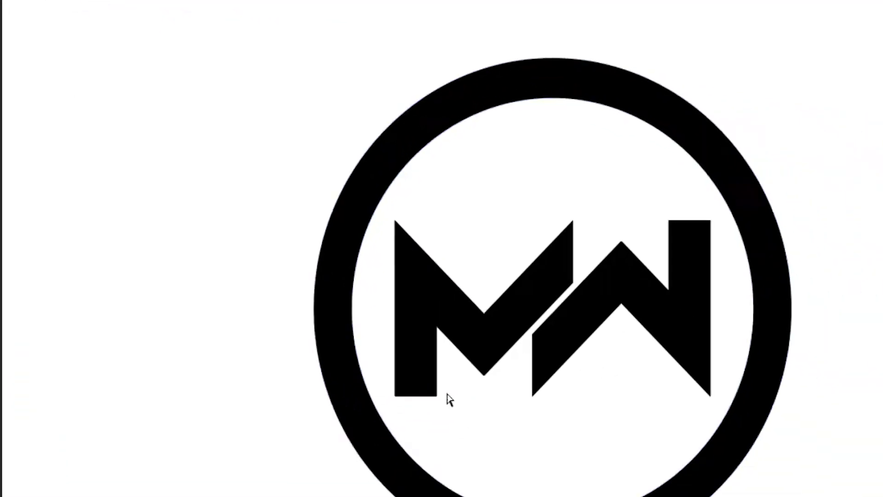
# Extend the M's outer leg down into the ring and the W's outer stem up into the ring
pyautogui.moveTo(447, 394); pyautogui.dragTo(388, 401)
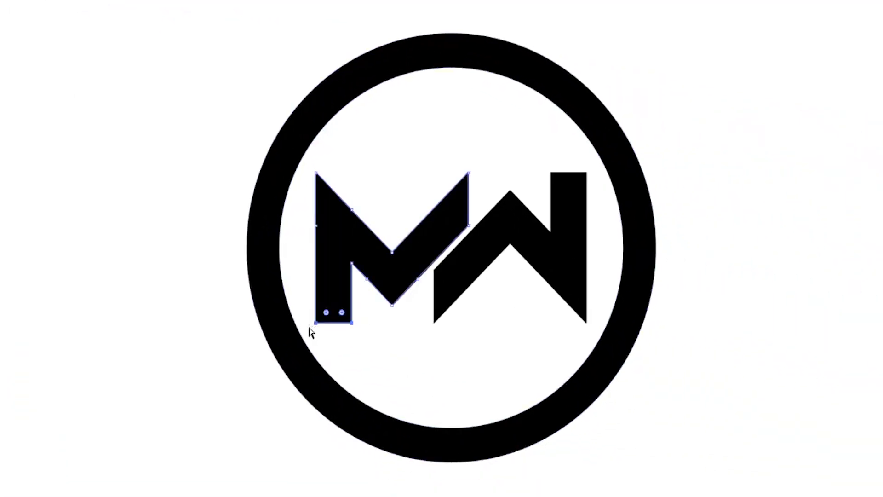
pyautogui.moveTo(315, 323); pyautogui.dragTo(313, 408)
pyautogui.click(399, 384)
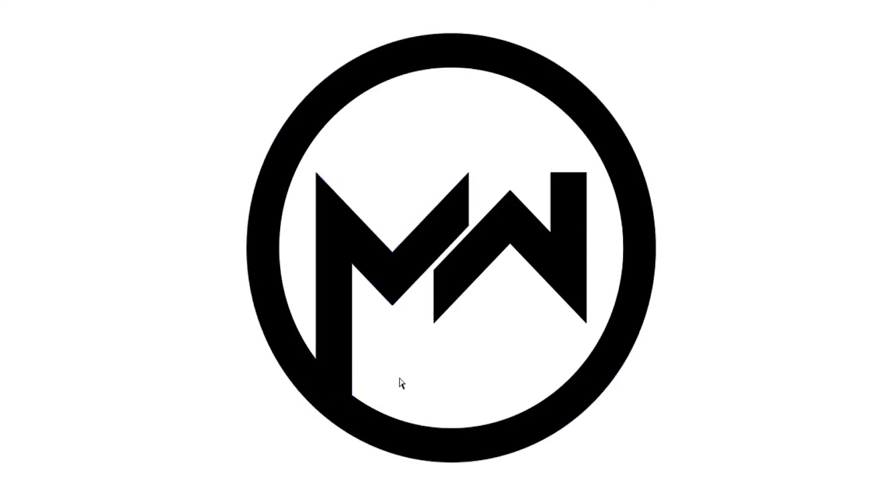
pyautogui.moveTo(592, 166); pyautogui.dragTo(555, 98)
pyautogui.click(676, 115)
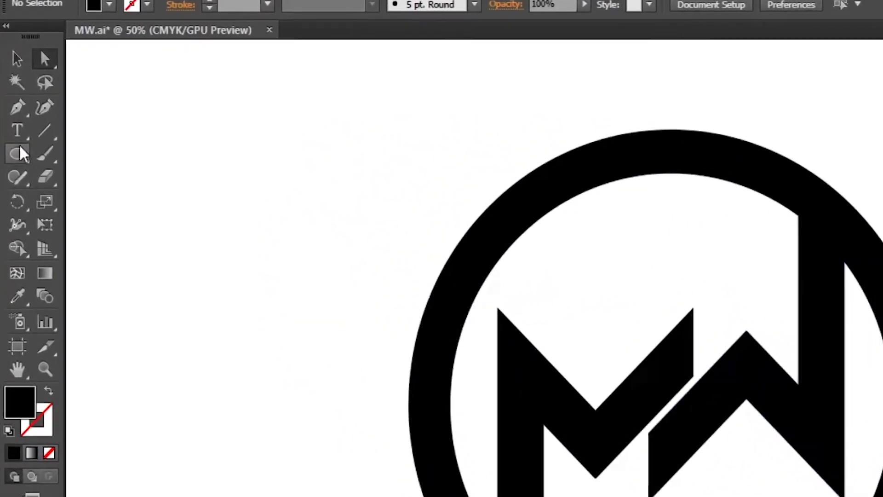
# Create a rectangle 100 px wide and 200 px high with a white fill and no stroke
pyautogui.moveTo(26, 200); pyautogui.dragTo(87, 200)
pyautogui.press('m')
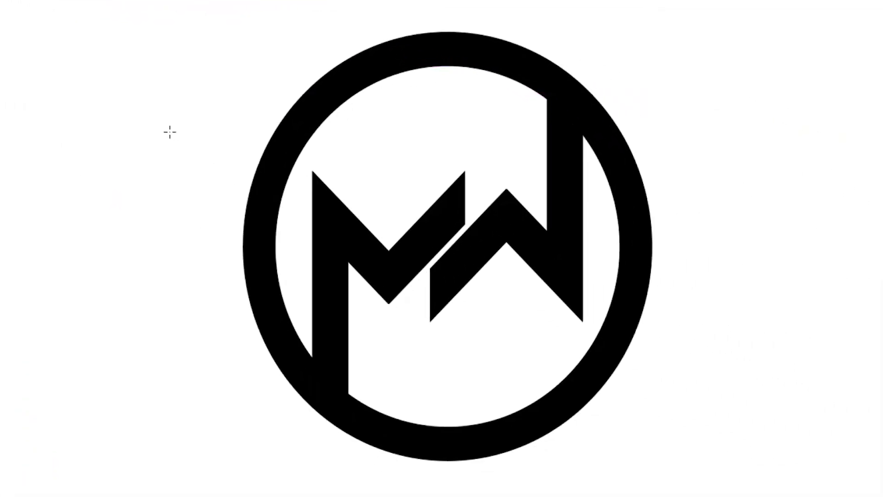
pyautogui.click(347, 248)
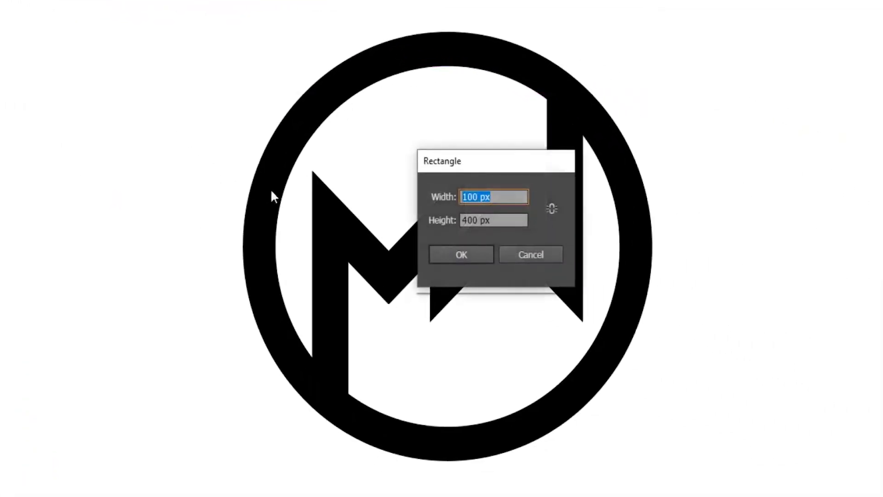
pyautogui.doubleClick(473, 220)
pyautogui.write('20')
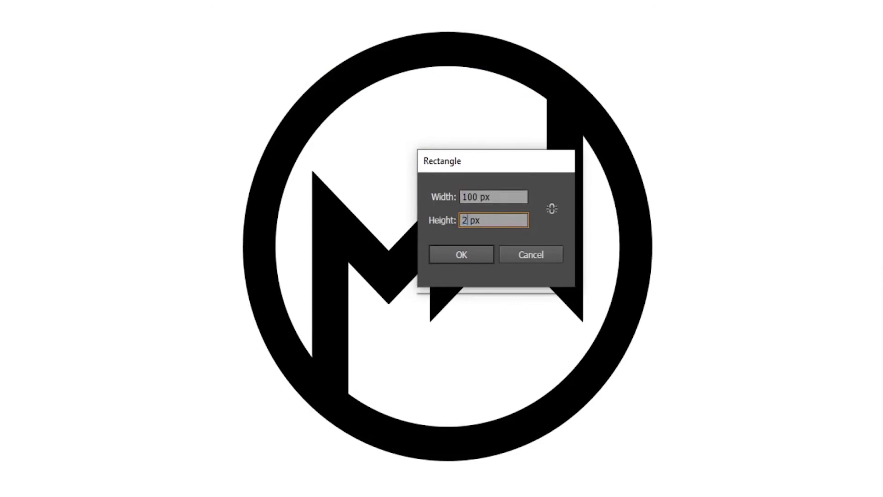
pyautogui.click(461, 255)
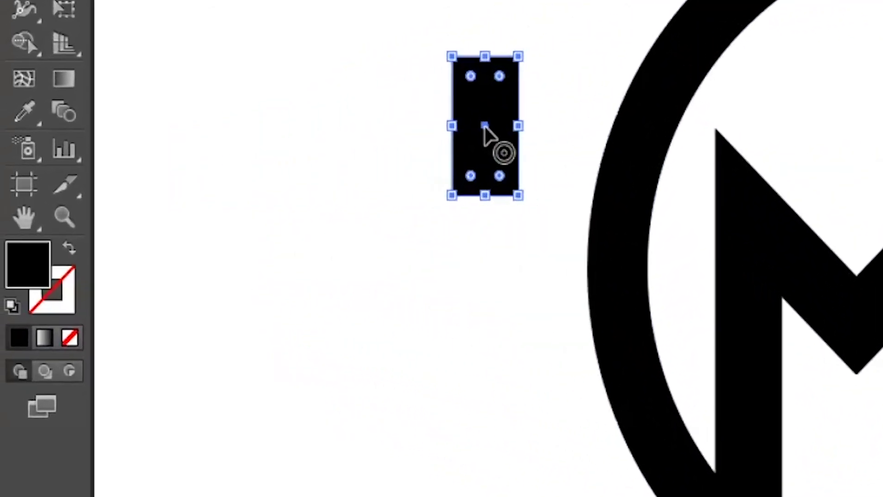
pyautogui.click(13, 306)
pyautogui.click(70, 338)
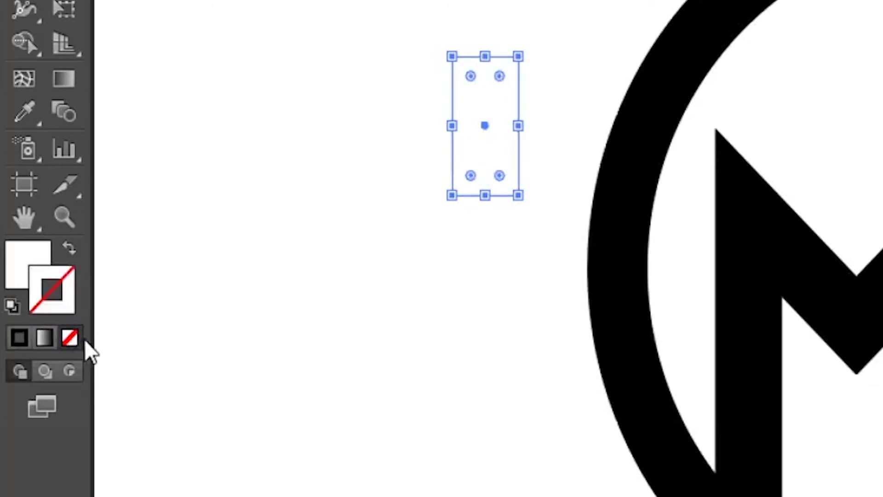
# Move the white rectangle across the upper part of the ring, on the inner side of the W's tall stem
pyautogui.click(270, 91)
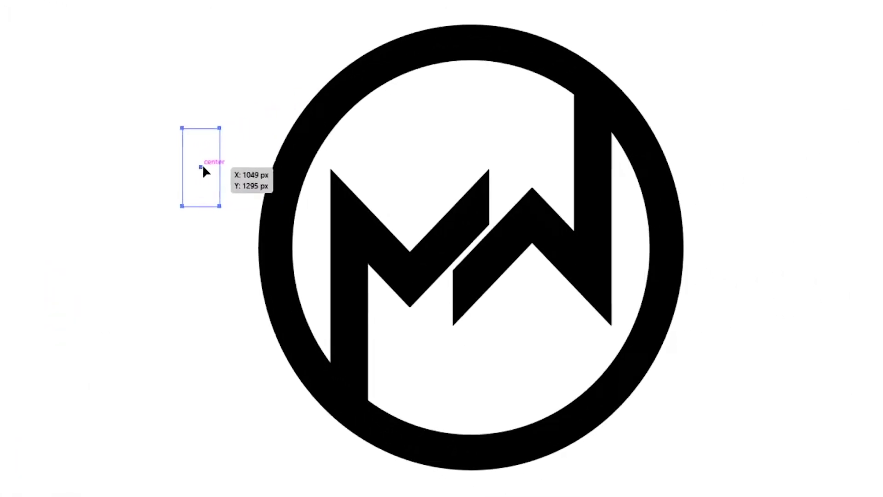
pyautogui.moveTo(317, 150); pyautogui.dragTo(529, 81)
pyautogui.hotkey('ctrl', 'shift', 'F9')
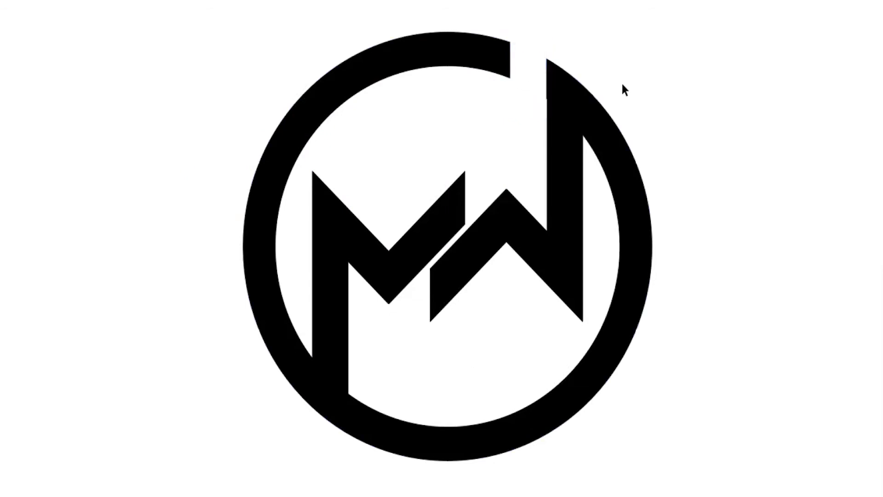
# In outline view, align the rectangle's edge flush with the W's tall stem, then return to preview
pyautogui.hotkey('shift', 'F9')
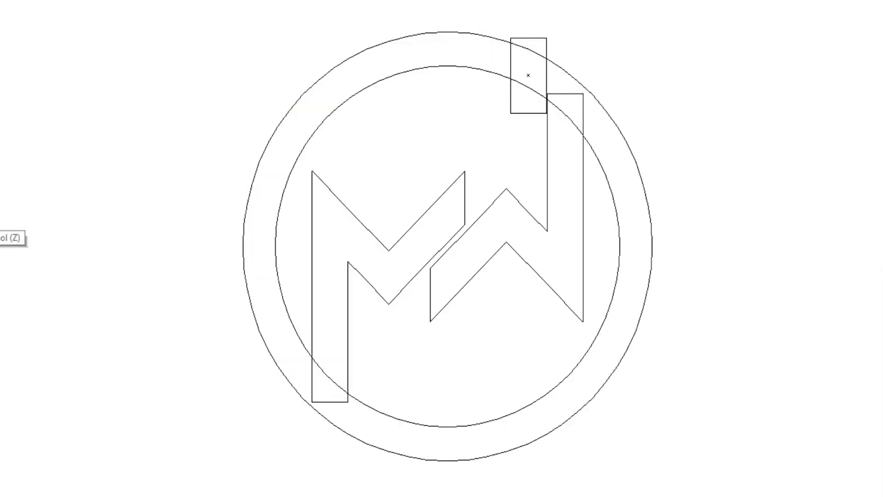
pyautogui.click(4, 237)
pyautogui.moveTo(534, 87); pyautogui.dragTo(556, 118)
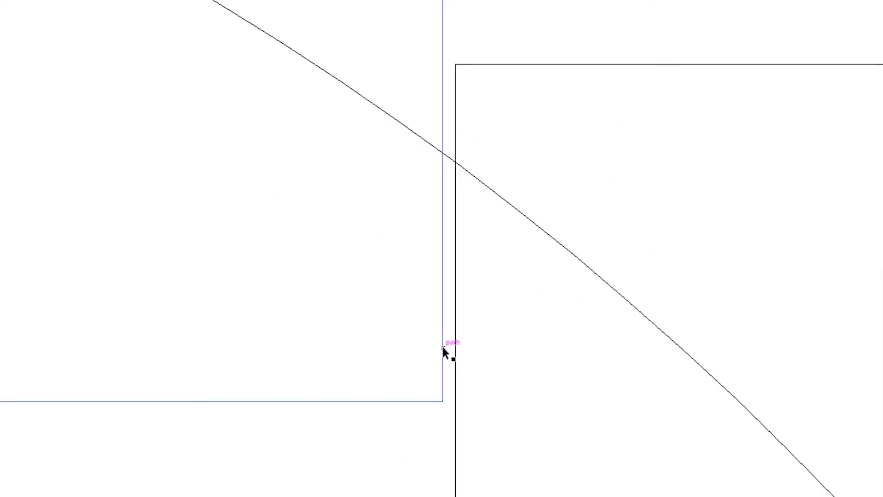
pyautogui.moveTo(442, 347); pyautogui.dragTo(424, 442)
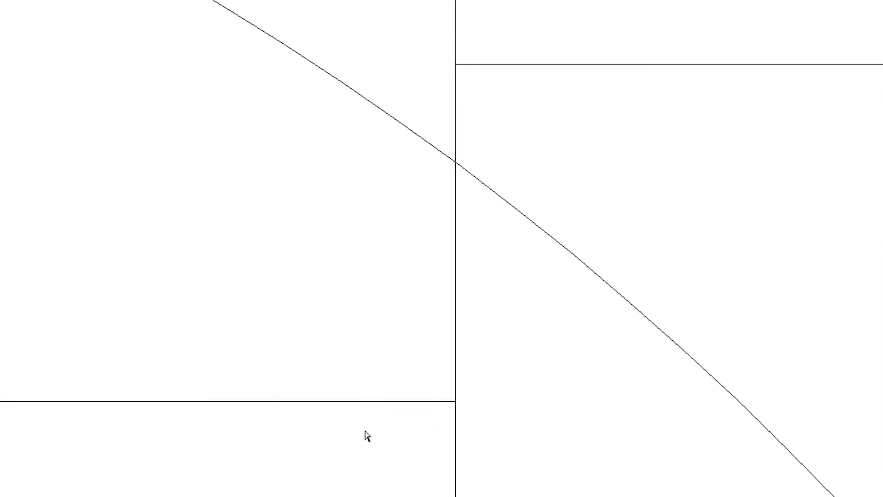
pyautogui.scroll(-6, 368, 436)
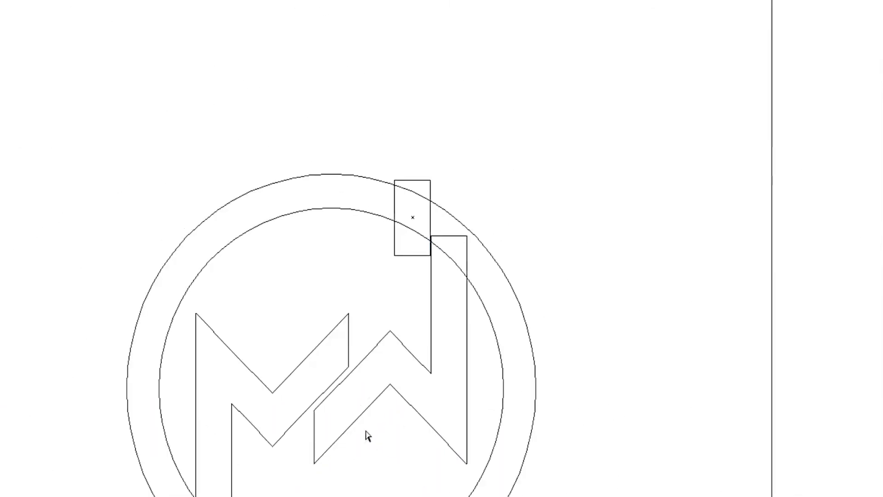
pyautogui.hotkey('ctrl', 'y')
pyautogui.scroll(-5, 534, 290)
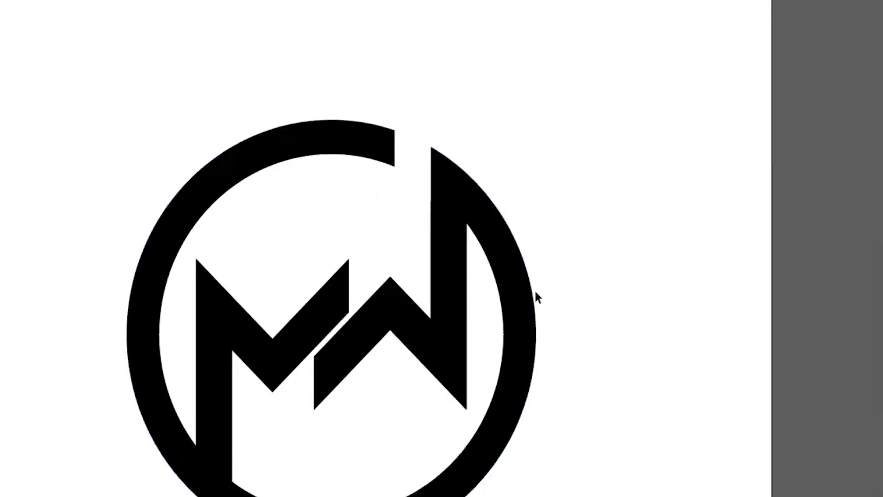
# Copy and paste the white rectangle and place the copy across the ring's lower part, beside the M's long leg
pyautogui.click(422, 111)
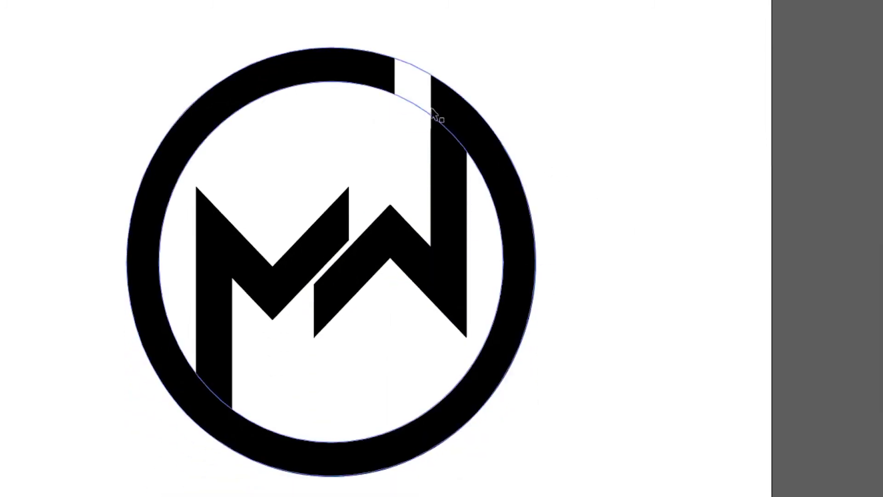
pyautogui.scroll(-1, 423, 110)
pyautogui.click(412, 79)
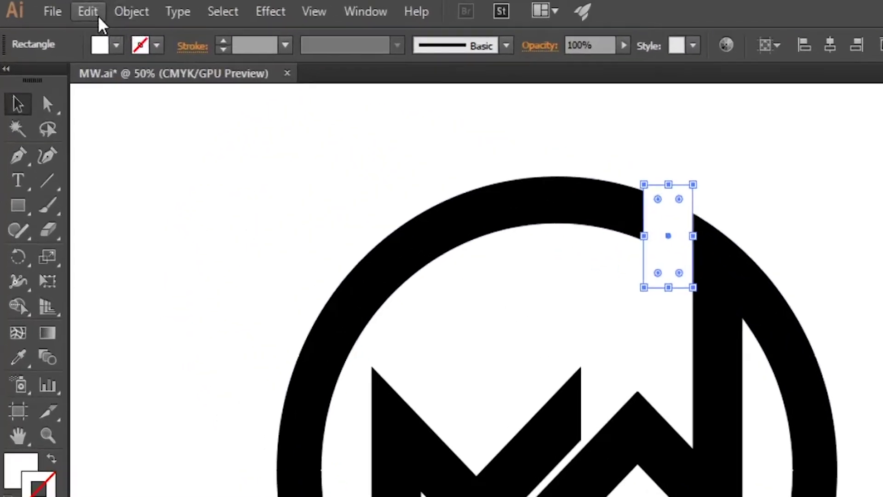
pyautogui.click(99, 17)
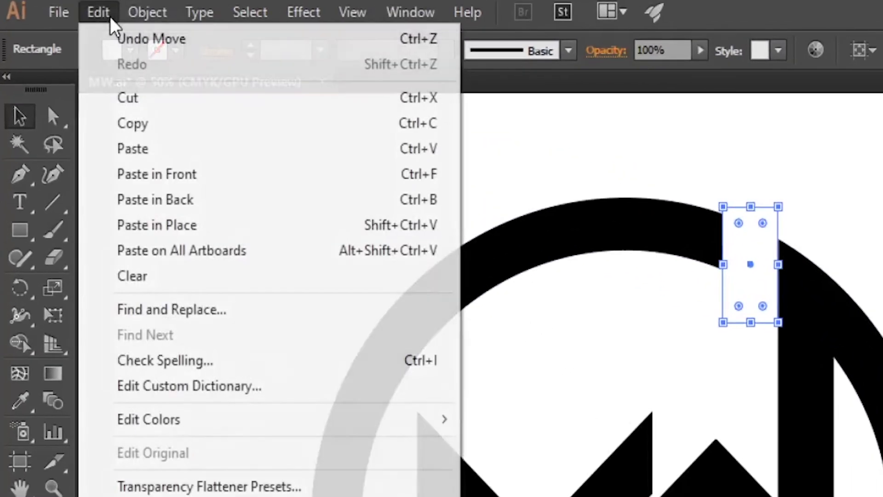
pyautogui.click(103, 112)
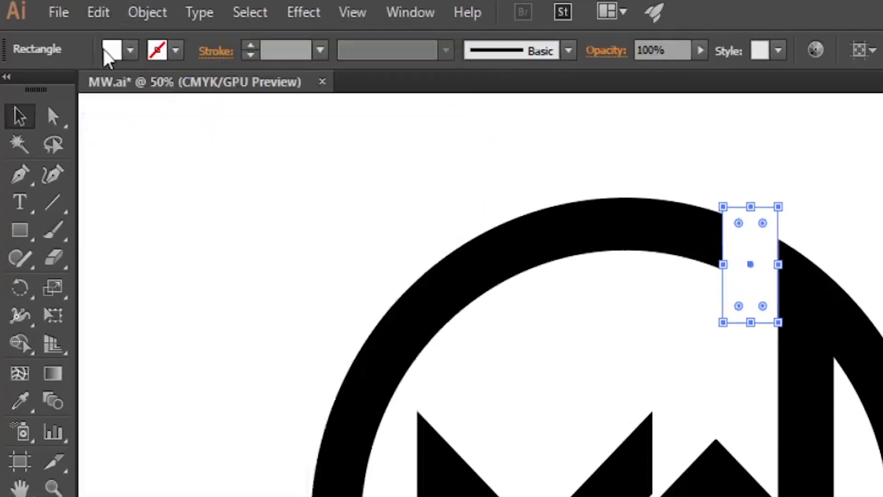
pyautogui.click(102, 18)
pyautogui.click(123, 152)
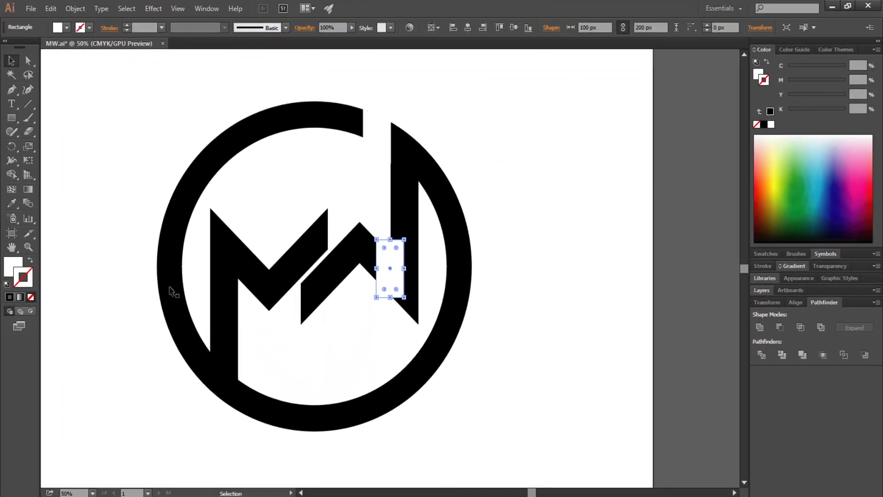
pyautogui.moveTo(390, 271); pyautogui.dragTo(253, 397)
pyautogui.press('a')
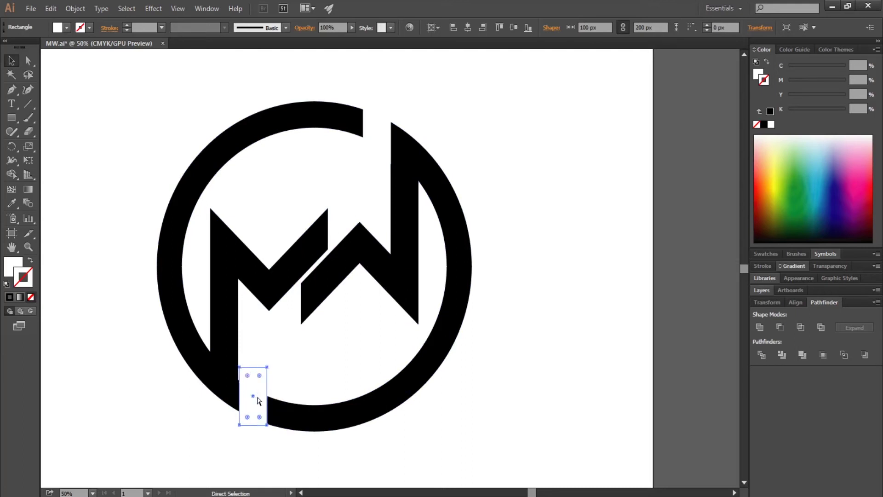
# In outline view, align the copied rectangle's edge flush with the M's long leg, and return to preview
pyautogui.hotkey('ctrl', 'y')
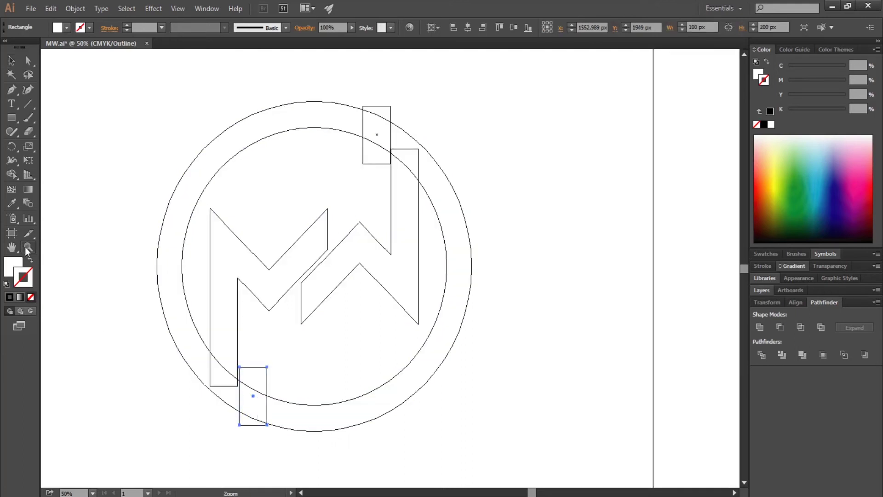
pyautogui.hotkey('ctrl', 'space')
pyautogui.moveTo(203, 362); pyautogui.dragTo(254, 398)
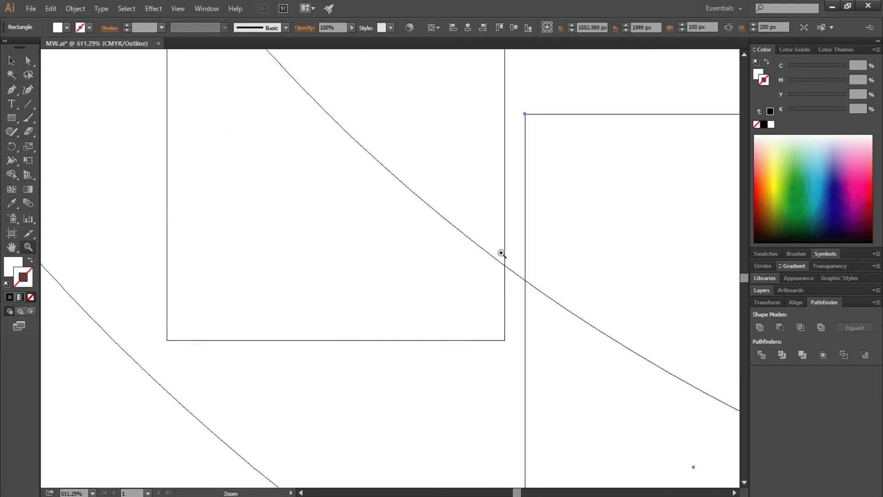
pyautogui.press('v')
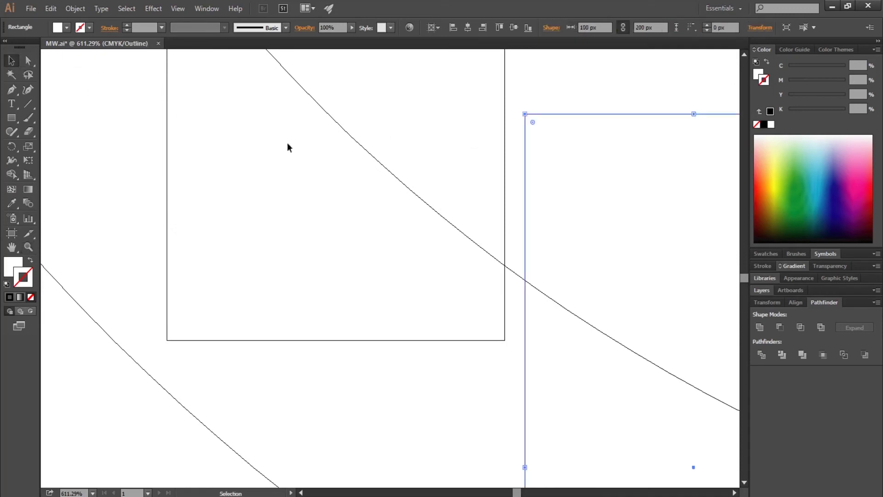
pyautogui.moveTo(526, 204); pyautogui.dragTo(506, 213)
pyautogui.click(531, 96)
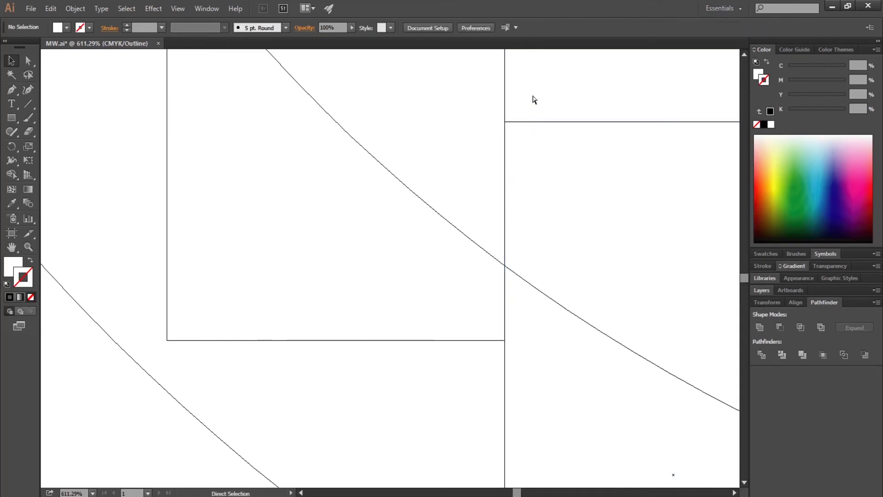
pyautogui.hotkey('ctrl', '-')
pyautogui.hotkey('ctrl', '-')
pyautogui.hotkey('ctrl', '-')
pyautogui.hotkey('ctrl', '-')
pyautogui.hotkey('ctrl', '-')
pyautogui.hotkey('ctrl', '-')
pyautogui.hotkey('ctrl', '-')
pyautogui.hotkey('ctrl', '-')
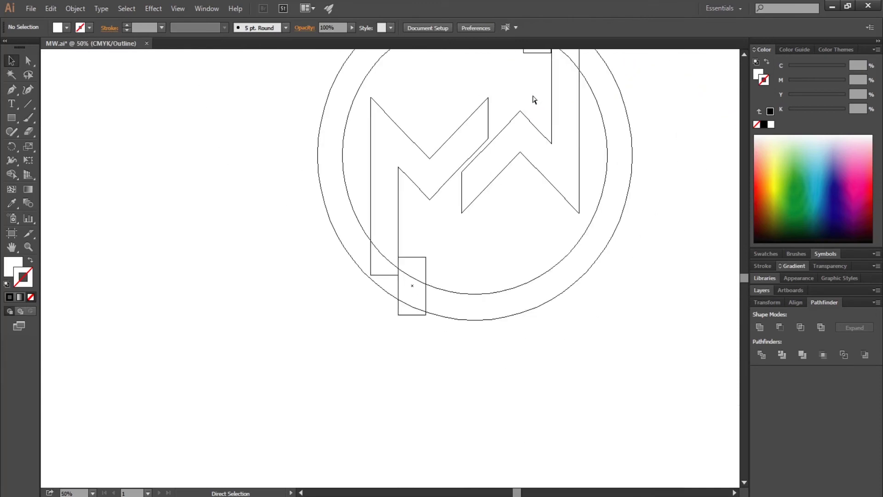
pyautogui.hotkey('ctrl', 'y')
pyautogui.scroll(3, 626, 361)
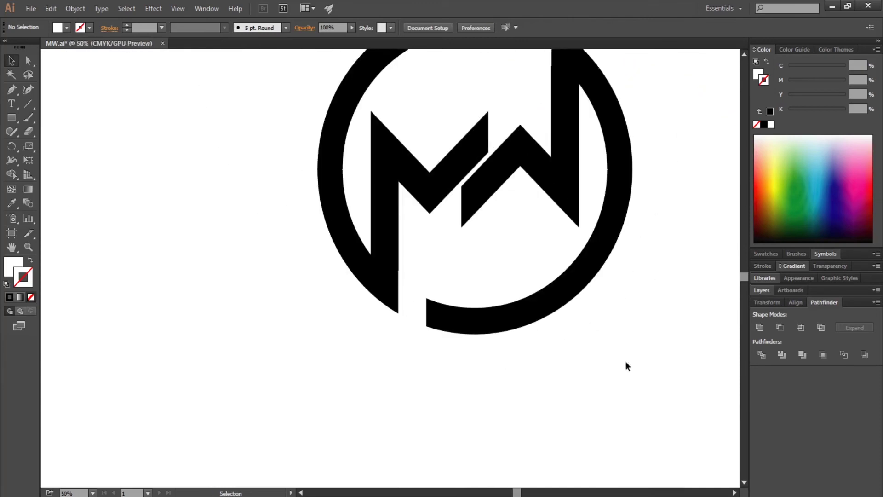
pyautogui.scroll(1, 641, 380)
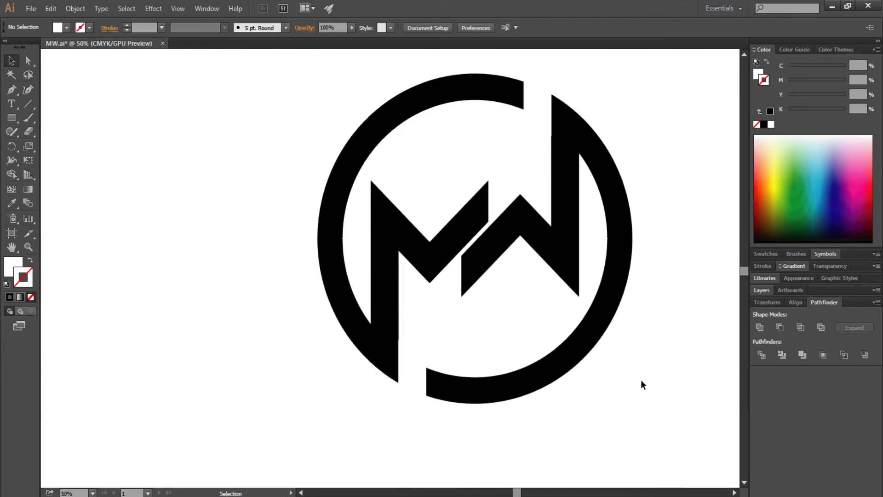
pyautogui.click(734, 492)
pyautogui.click(734, 492)
pyautogui.scroll(1, 632, 328)
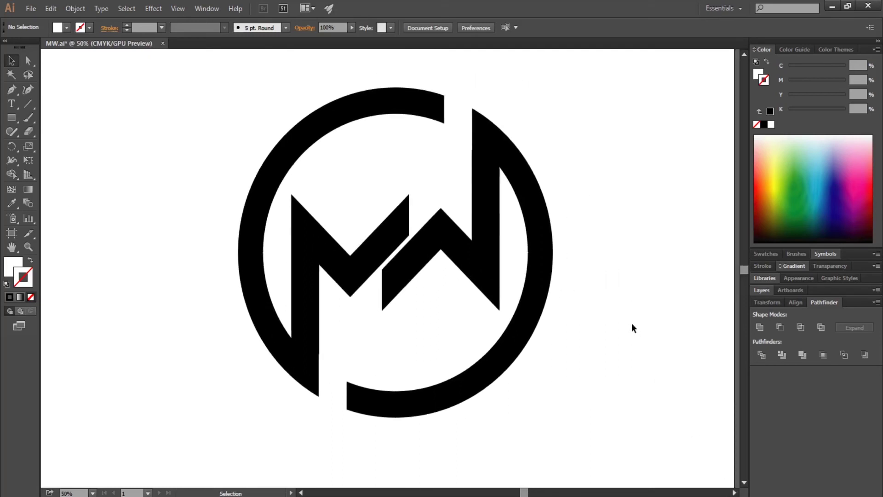
# Cut both gaps by removing the two white rectangles and the ring parts beneath them with the Shape Builder tool
pyautogui.moveTo(628, 319); pyautogui.dragTo(458, 139)
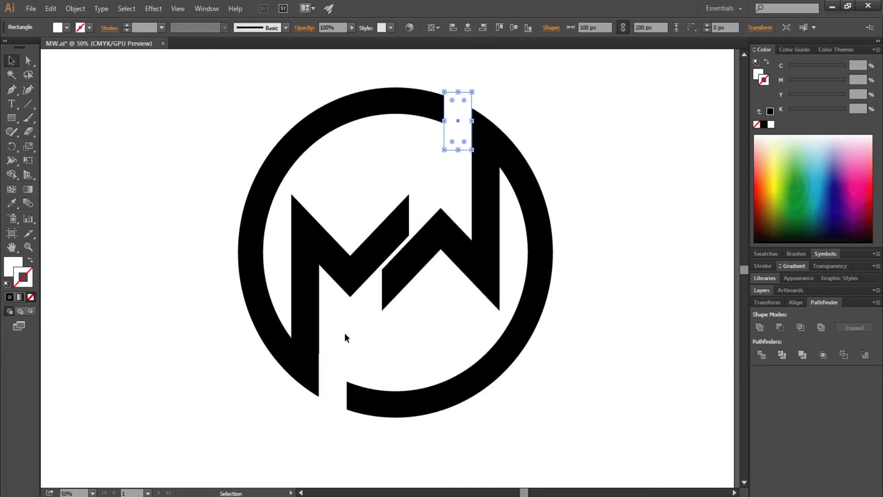
pyautogui.keyDown('shift'); pyautogui.click(335, 359); pyautogui.keyUp('shift')
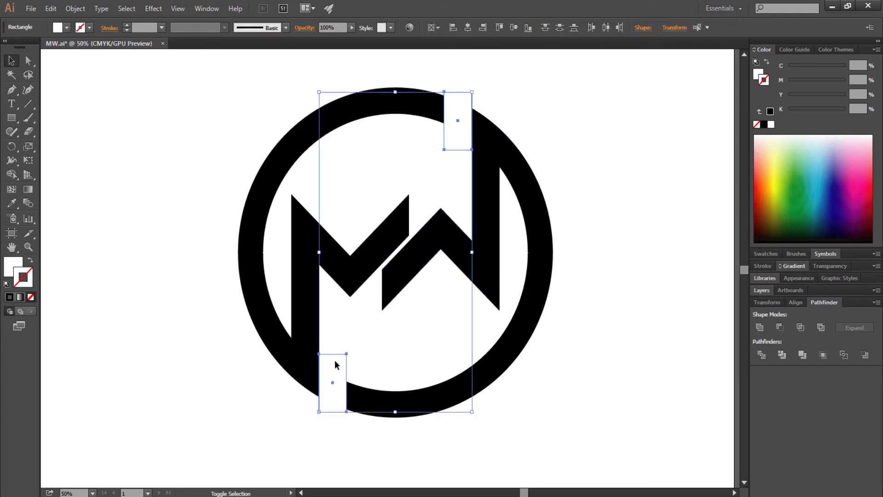
pyautogui.keyDown('shift'); pyautogui.click(249, 266); pyautogui.keyUp('shift')
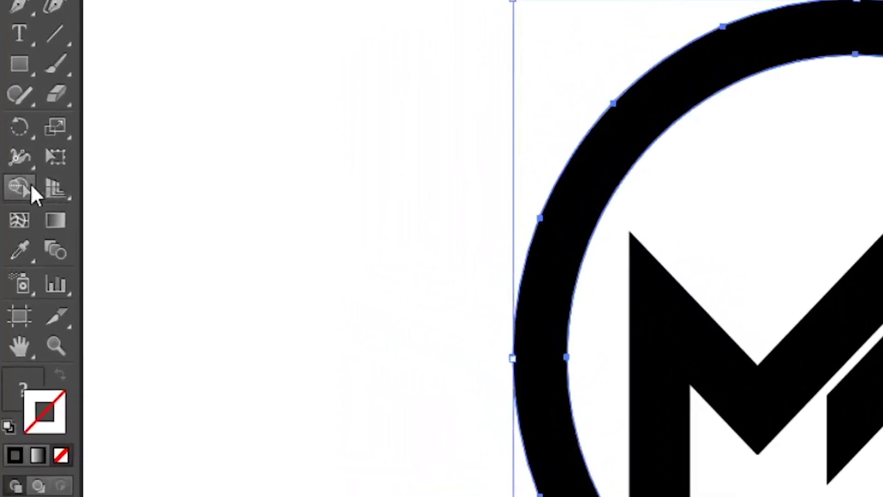
pyautogui.click(24, 183)
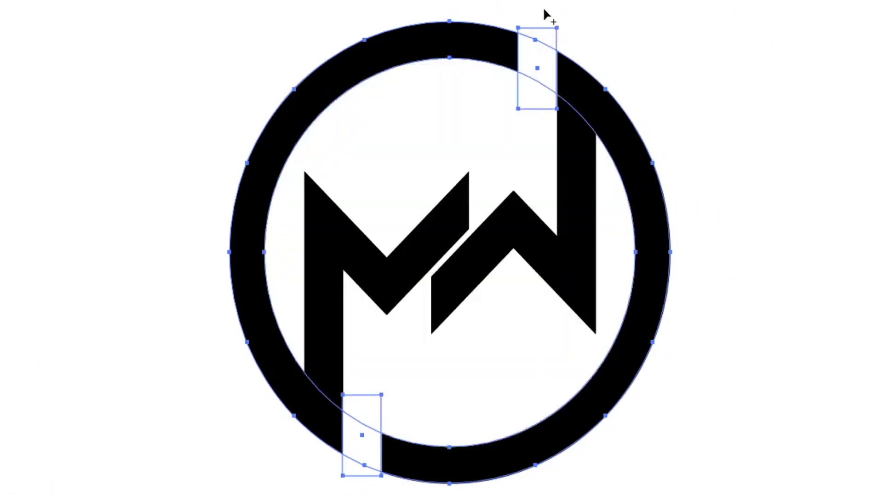
pyautogui.moveTo(543, 28)
pyautogui.mouseDown()
pyautogui.moveTo(542, 108)
pyautogui.moveTo(538, 101)
pyautogui.mouseUp()
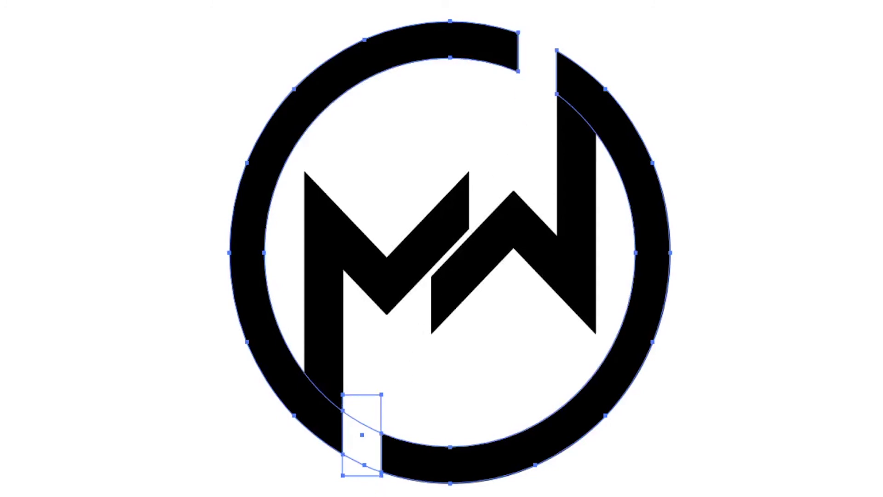
pyautogui.moveTo(357, 417); pyautogui.dragTo(350, 390)
pyautogui.press('v')
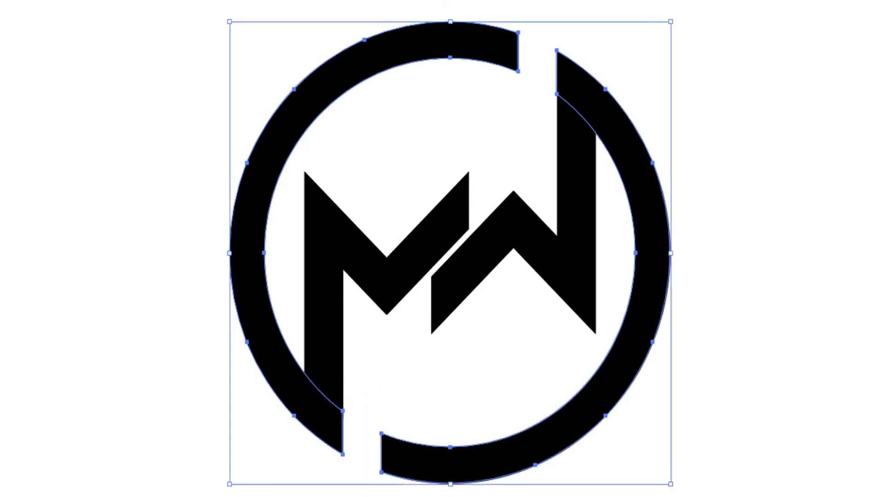
pyautogui.click(79, 198)
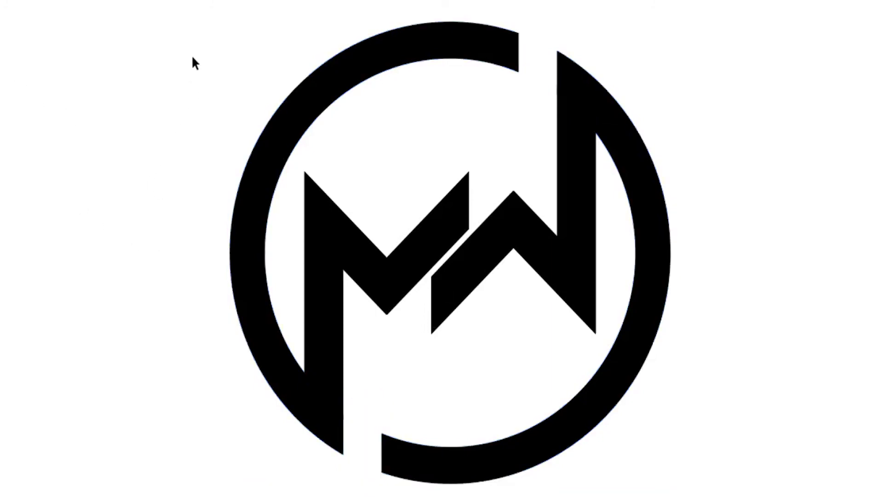
# Select the whole logo and unite the overlapping letter and ring shapes
pyautogui.moveTo(184, 10); pyautogui.dragTo(705, 489)
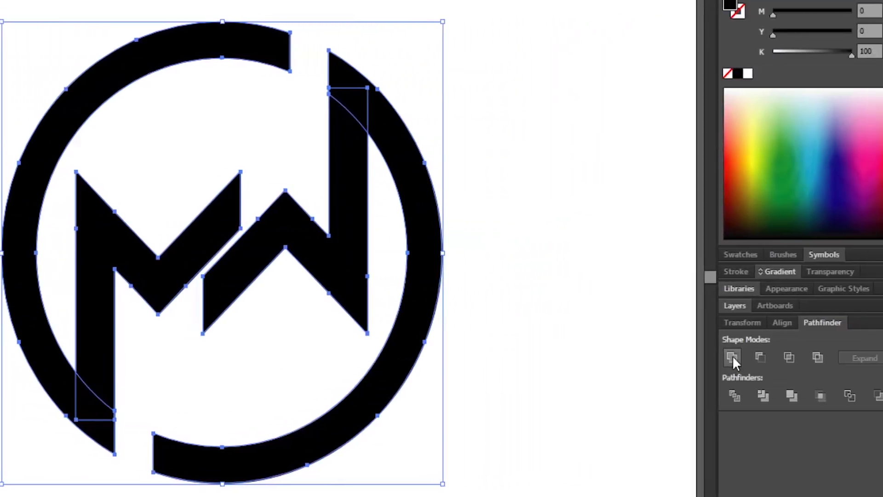
pyautogui.click(732, 356)
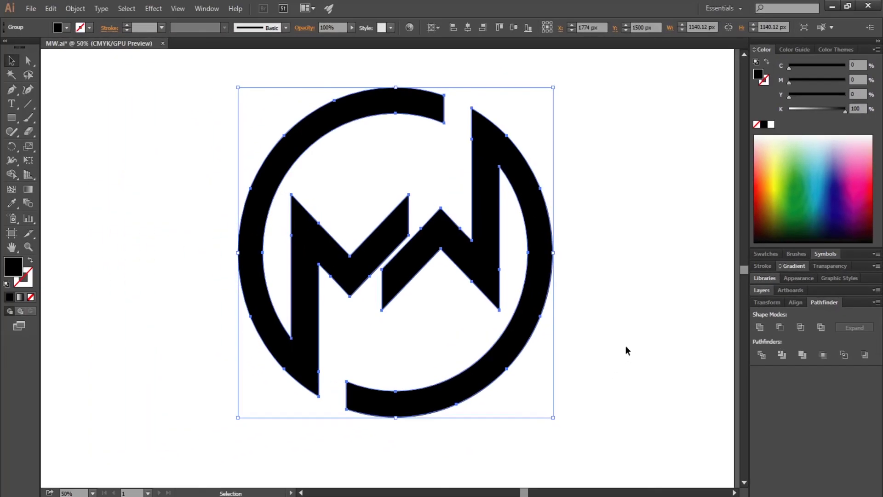
pyautogui.click(562, 376)
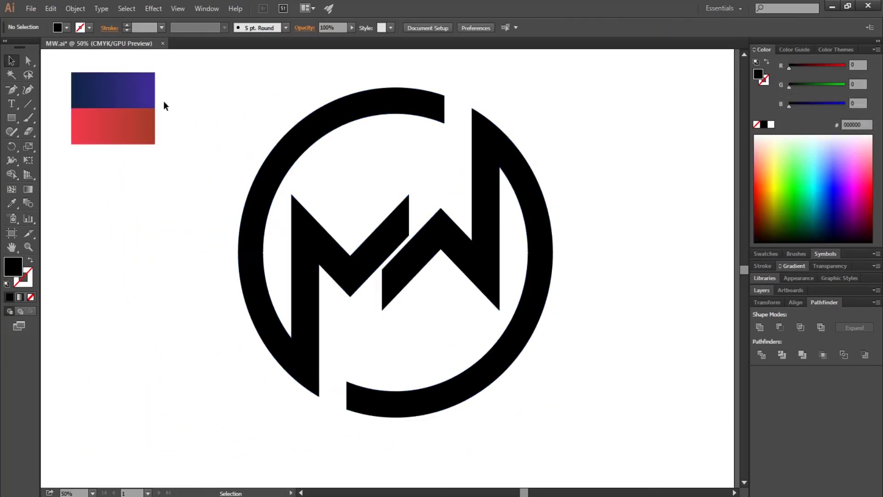
# Ungroup the united logo so that the M half and the W half are separate shapes
pyautogui.click(248, 271)
pyautogui.rightClick(251, 272)
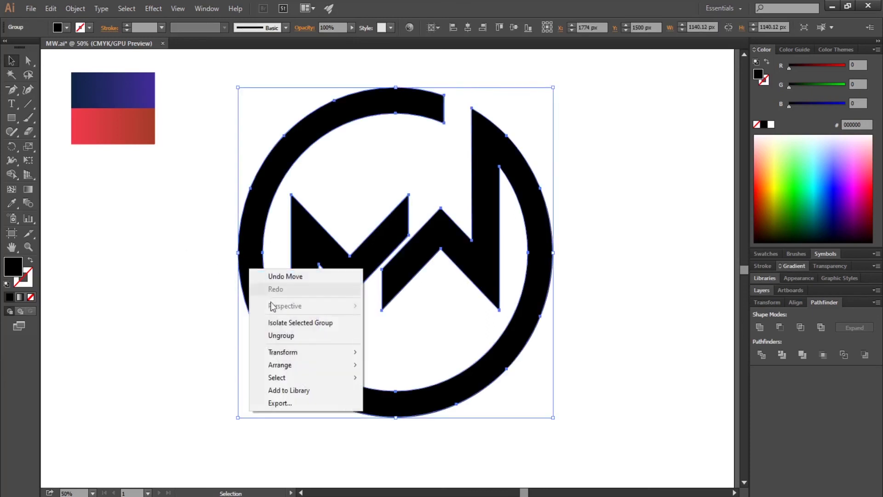
pyautogui.click(274, 336)
pyautogui.click(206, 342)
# Fill the M half and its ring arc with the red gradient sampled from the lower colour swatch rectangle
pyautogui.click(256, 321)
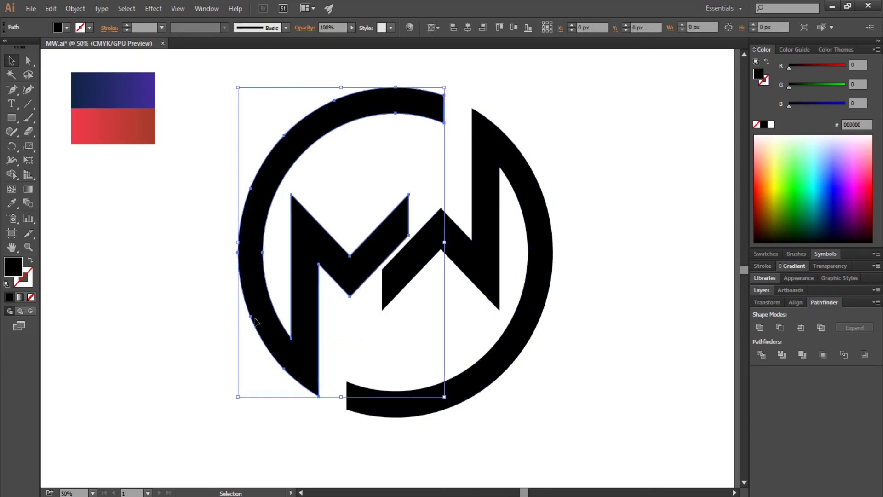
pyautogui.click(12, 202)
pyautogui.click(111, 127)
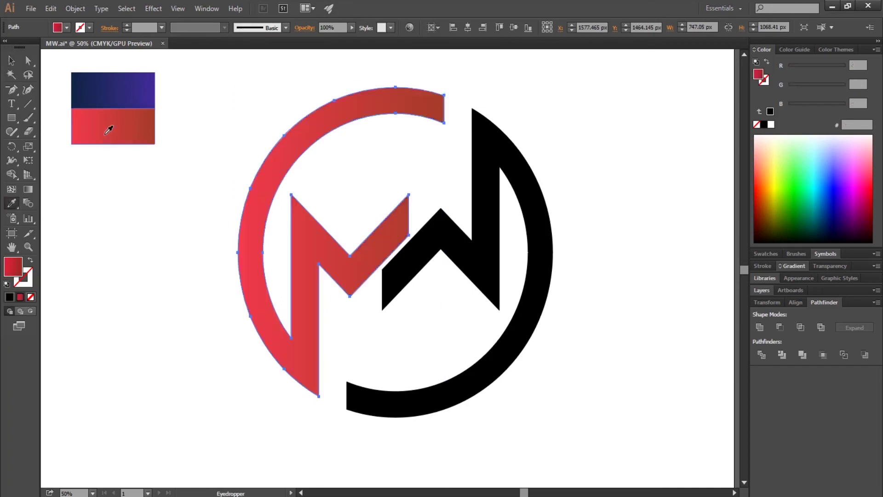
pyautogui.press('v')
pyautogui.click(147, 249)
# Fill the W half and its ring arc with the dark blue-to-purple gradient sampled from the upper swatch rectangle
pyautogui.click(421, 263)
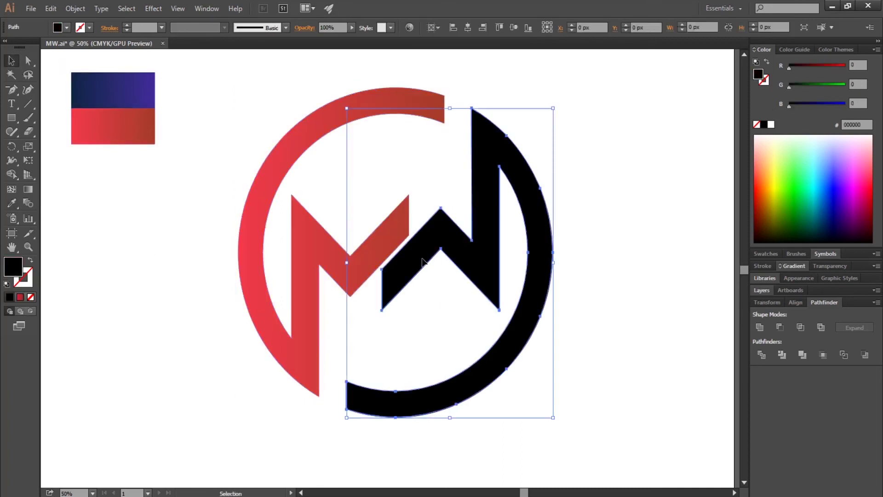
pyautogui.click(11, 202)
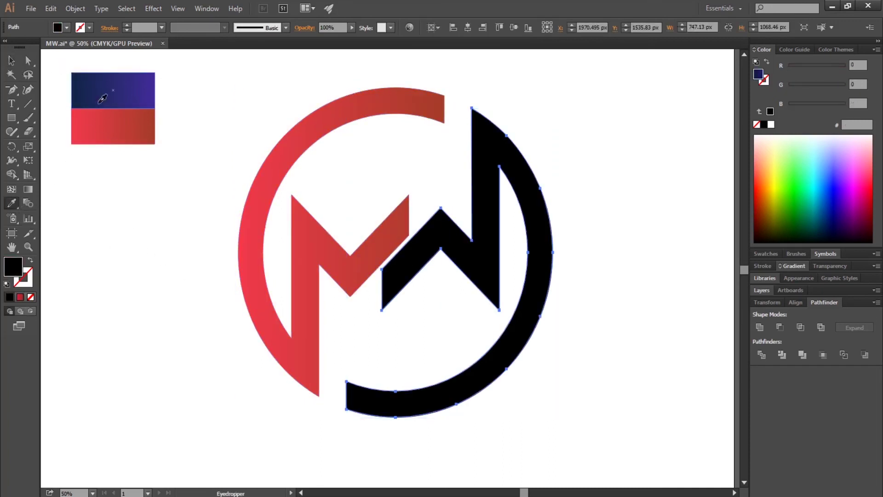
pyautogui.click(100, 96)
pyautogui.click(12, 62)
pyautogui.click(173, 267)
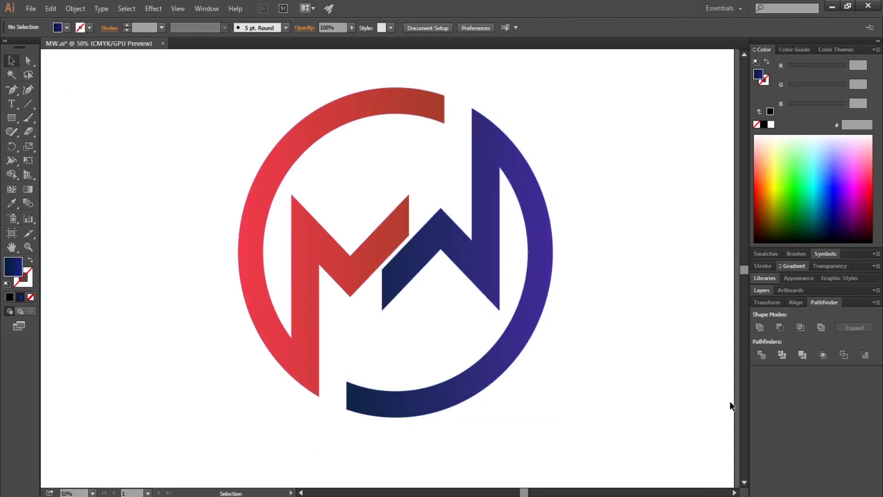
pyautogui.scroll(1, 731, 406)
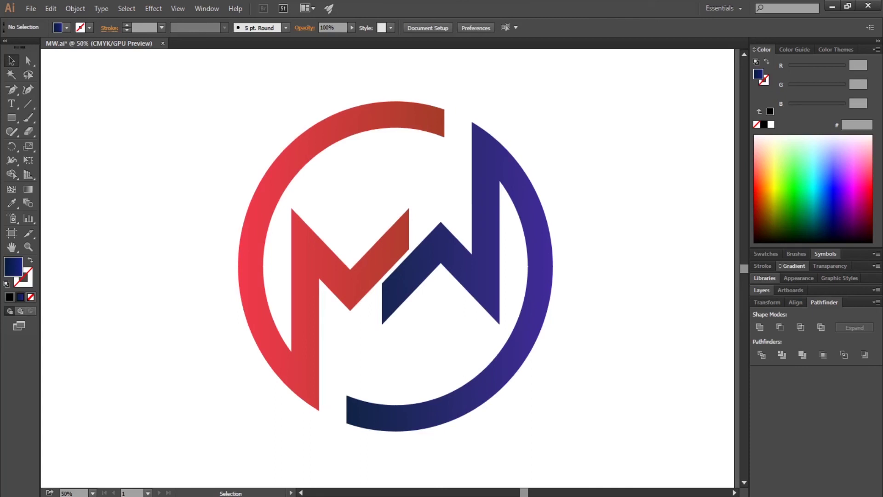